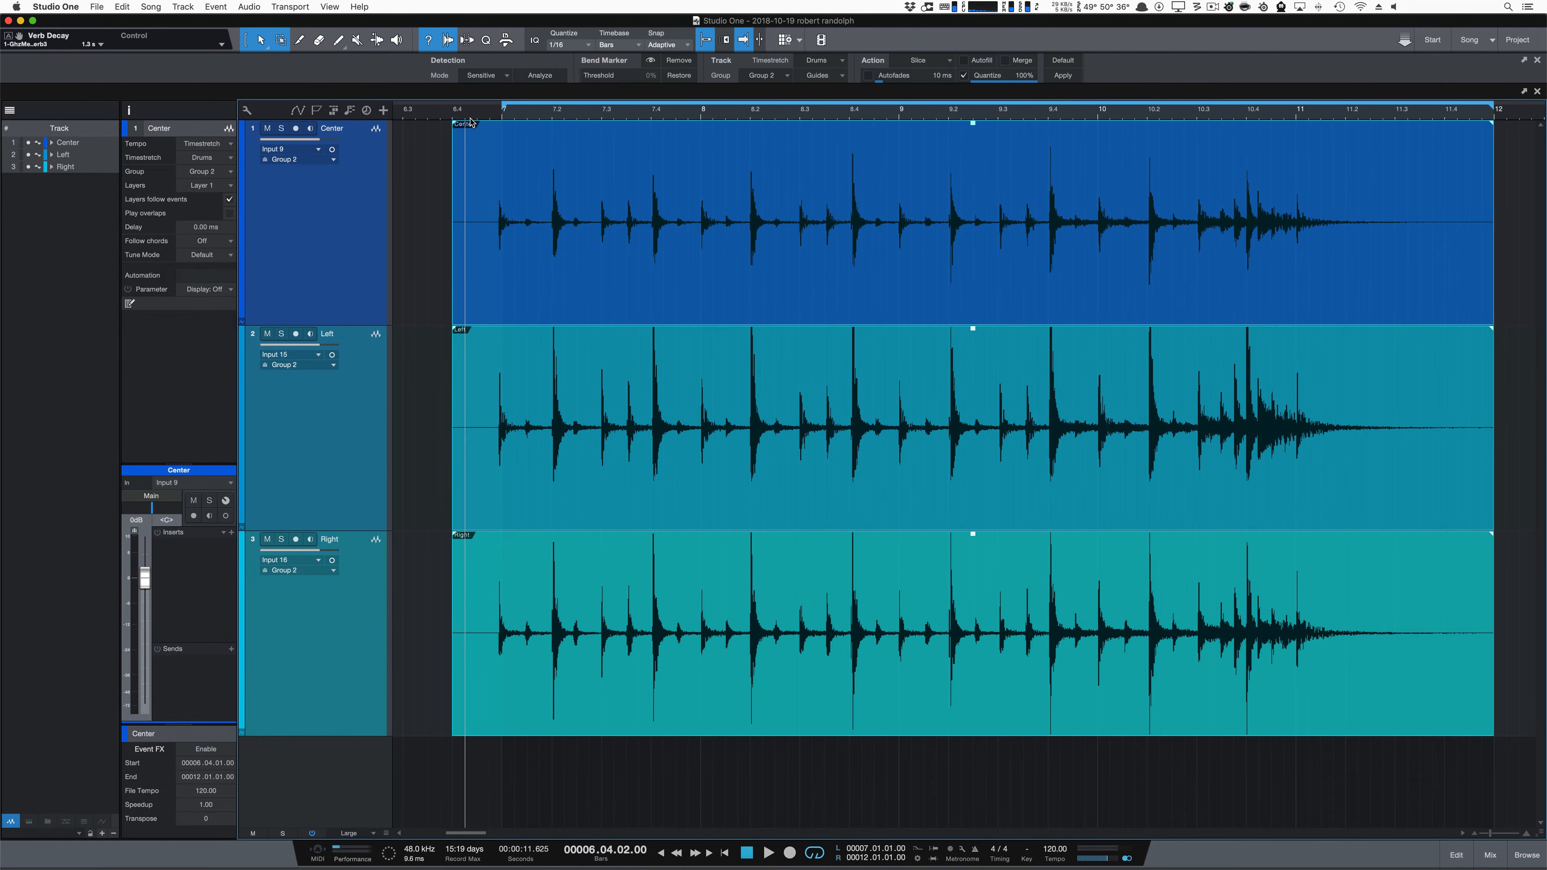
Step: Slice and quantize the Center, Left and Right drum tracks at 100% with 10 ms autofades, playing the take before and after
{"action": "key", "text": "space"}
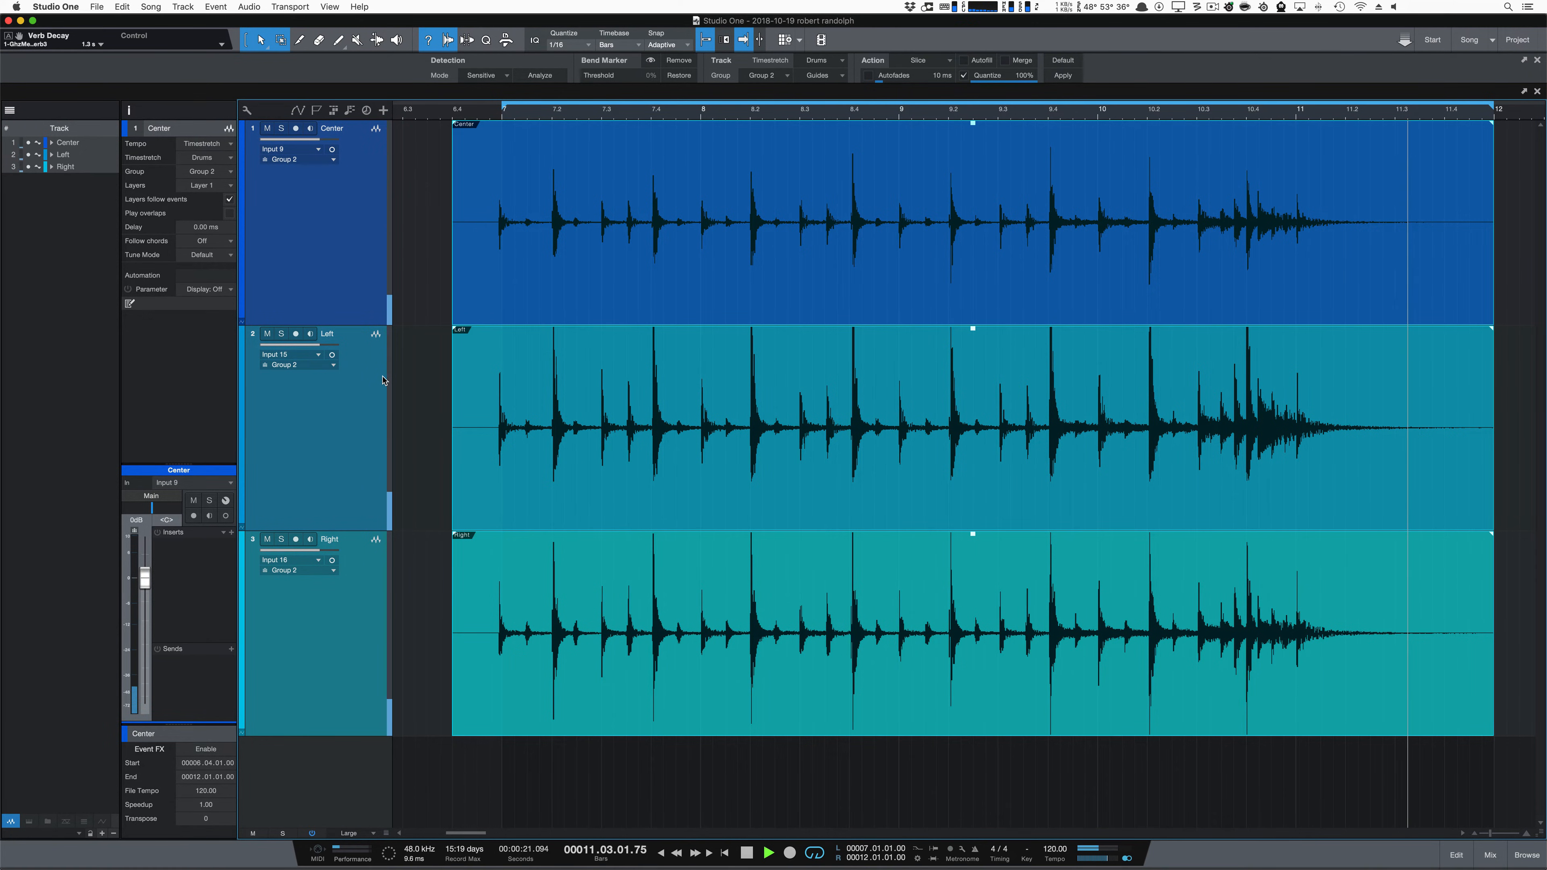
{"action": "key", "text": "space"}
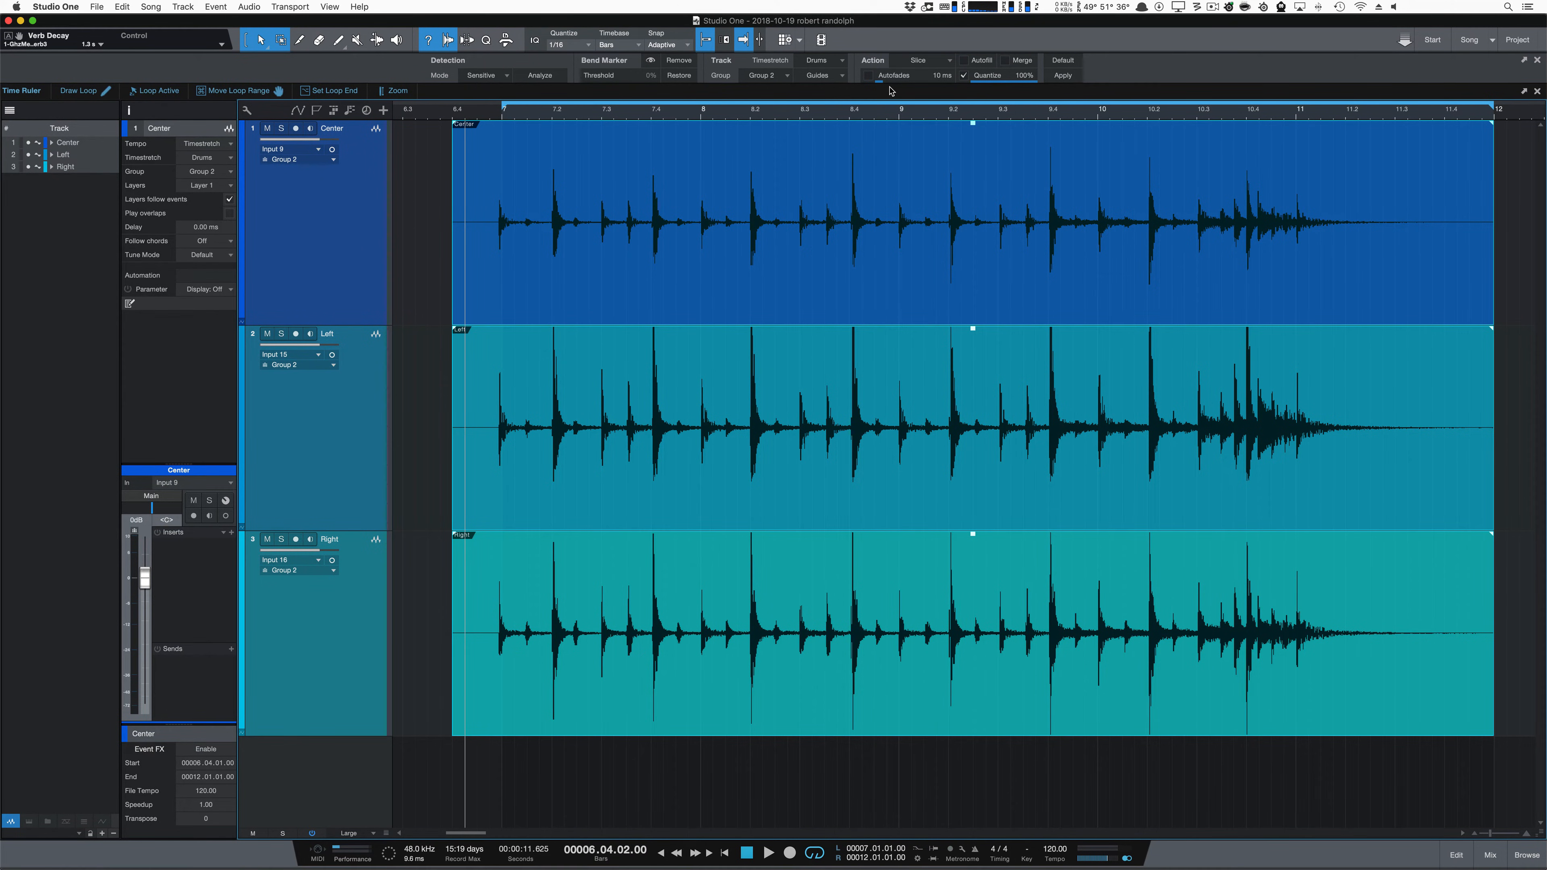
{"action": "left_click", "coordinate": [1063, 78]}
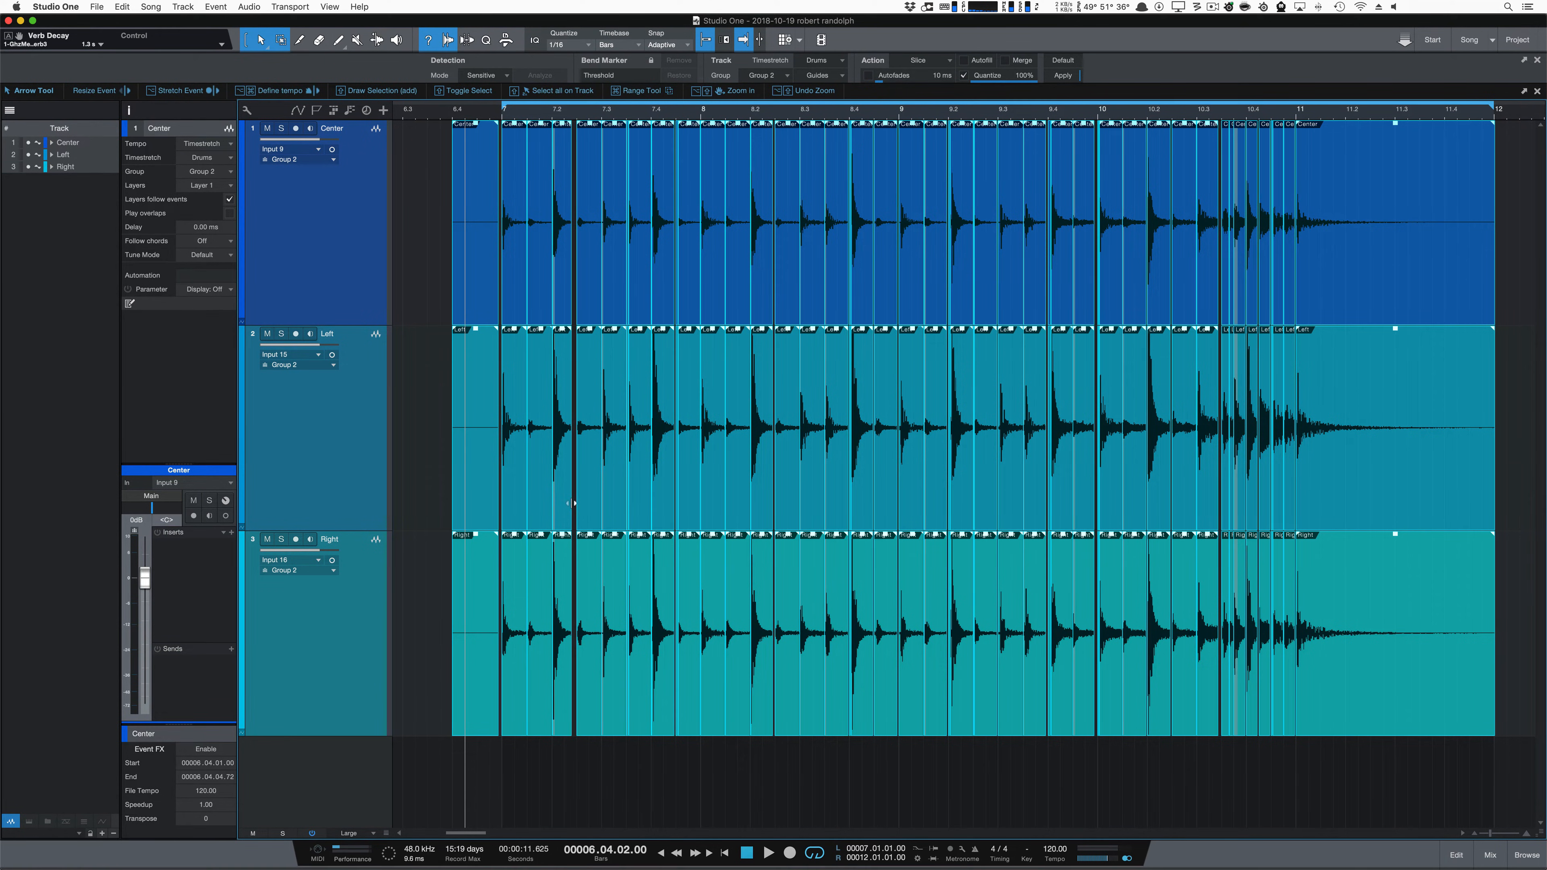
{"action": "key", "text": "space"}
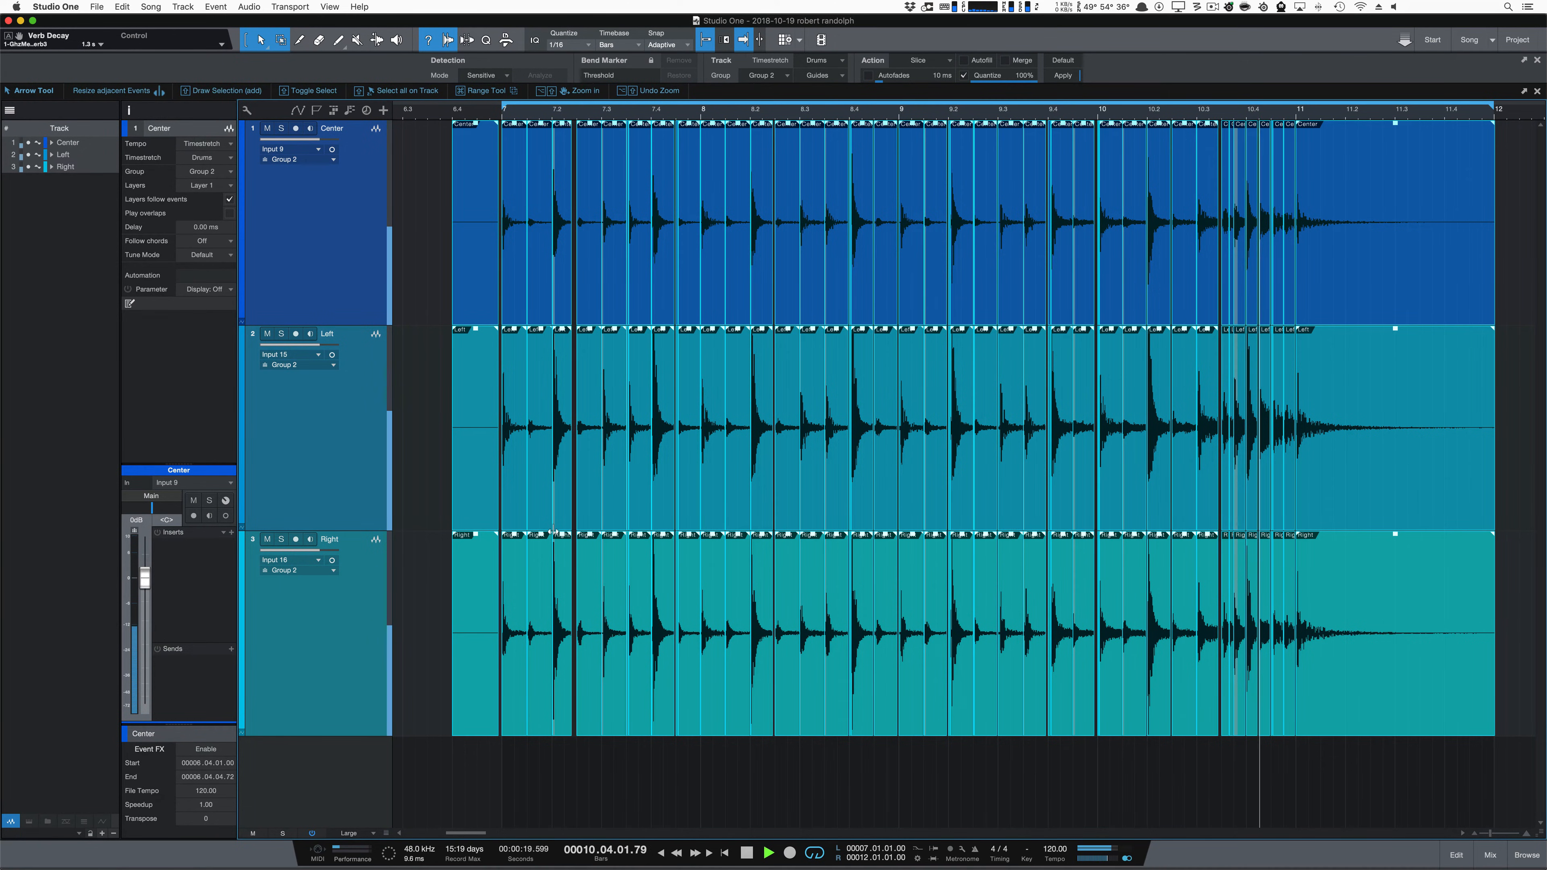
{"action": "key", "text": "space"}
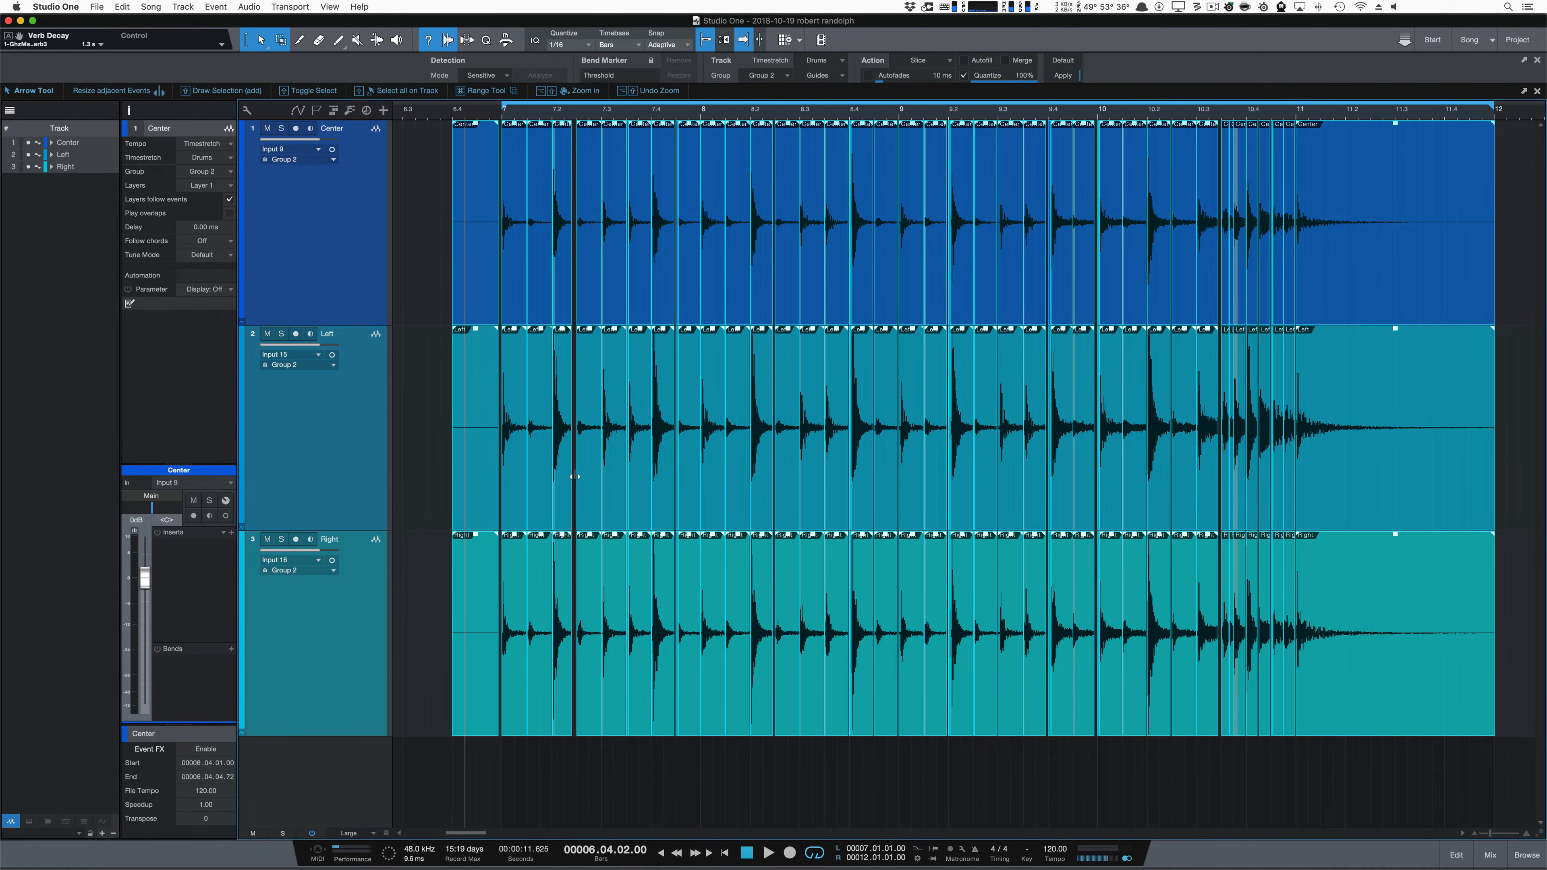
Step: Delete the lead-in slices before bar 7 and extend the starts of all remaining slices over the gaps
{"action": "left_click", "coordinate": [482, 455]}
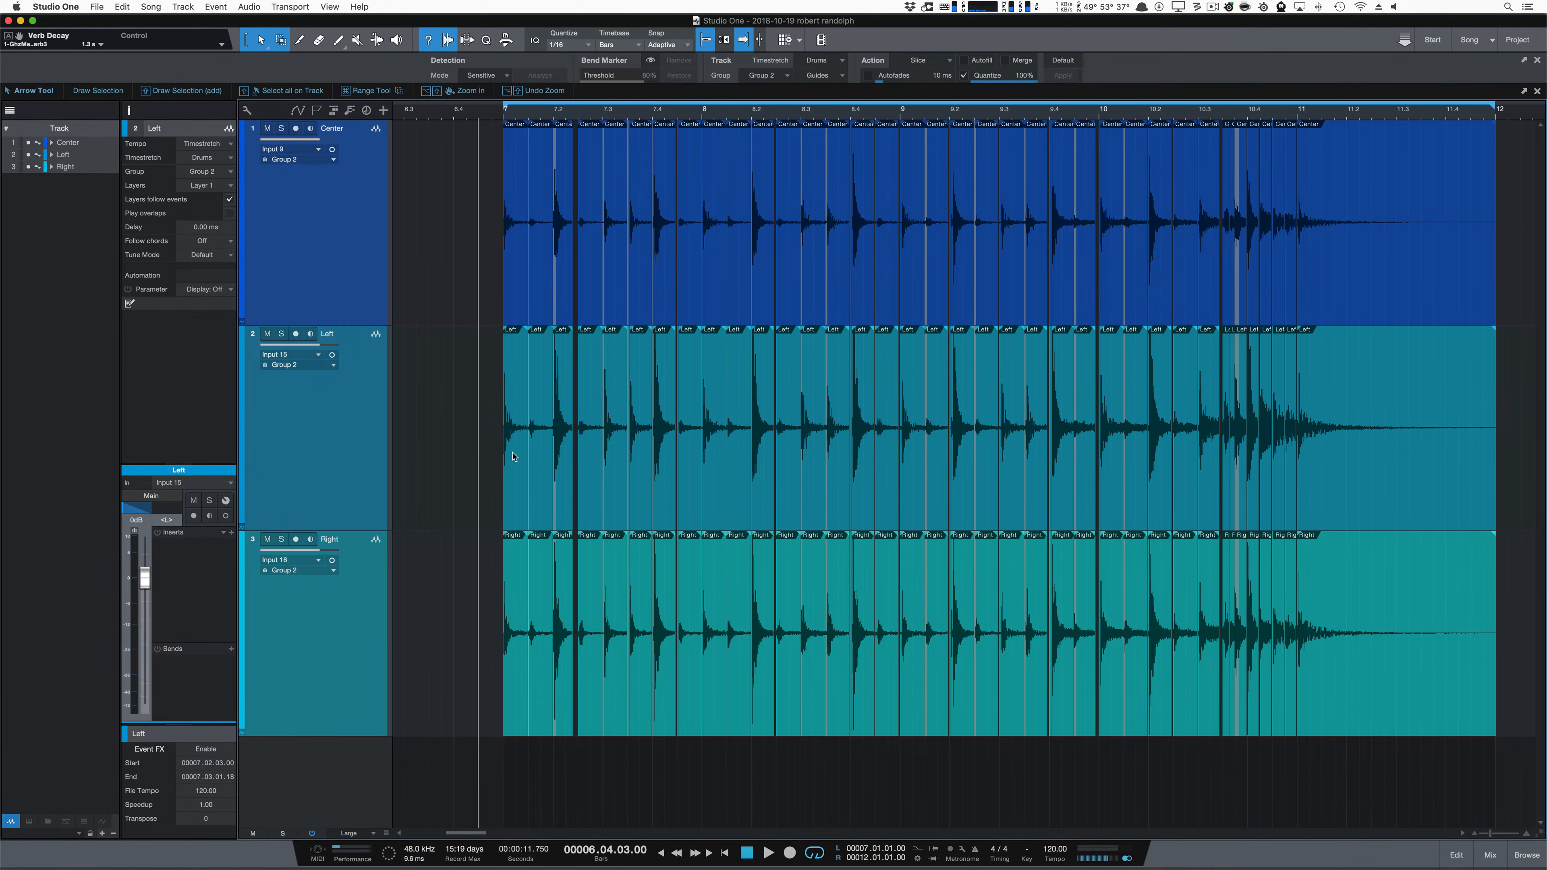
{"action": "left_click_drag", "start_coordinate": [1322, 756], "coordinate": [438, 123]}
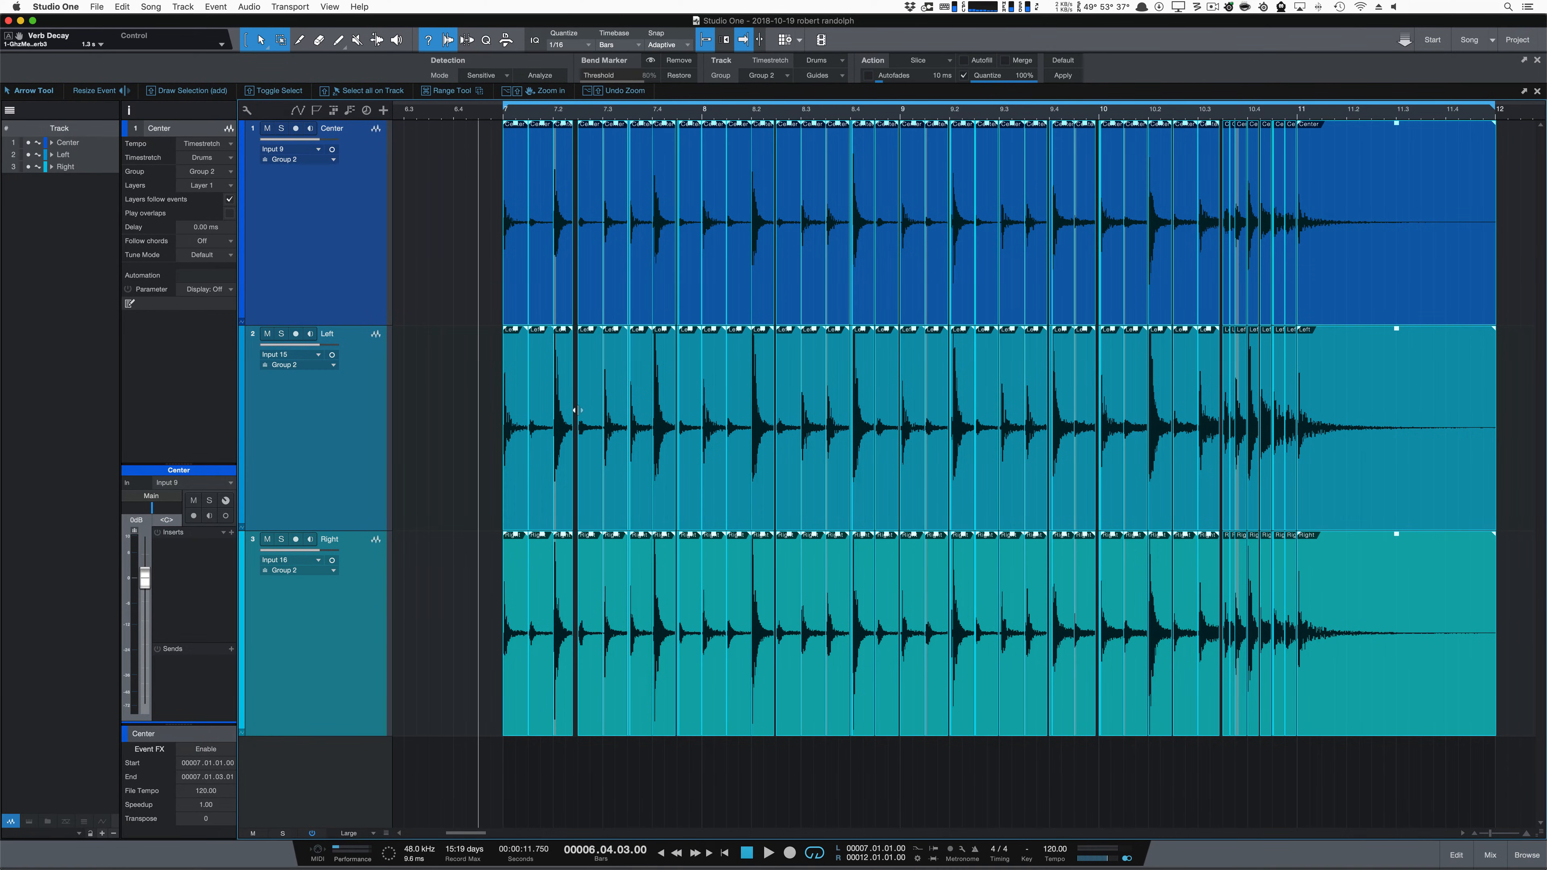
{"action": "left_click_drag", "start_coordinate": [576, 410], "coordinate": [570, 411]}
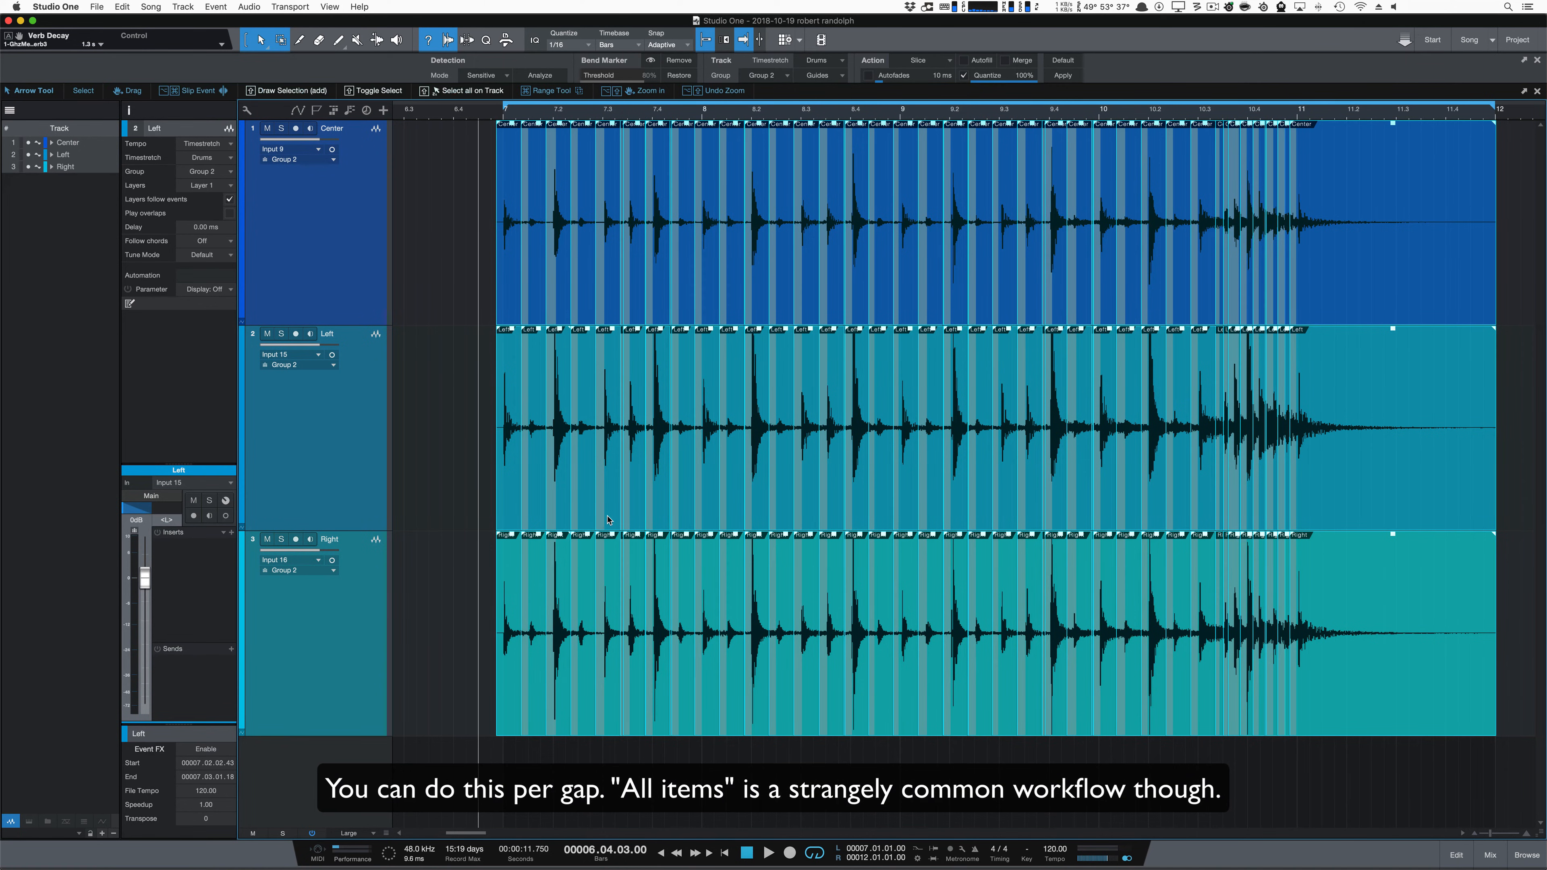
Step: Crossfade all overlapping slices on the three drum tracks and play the result
{"action": "key", "text": "x"}
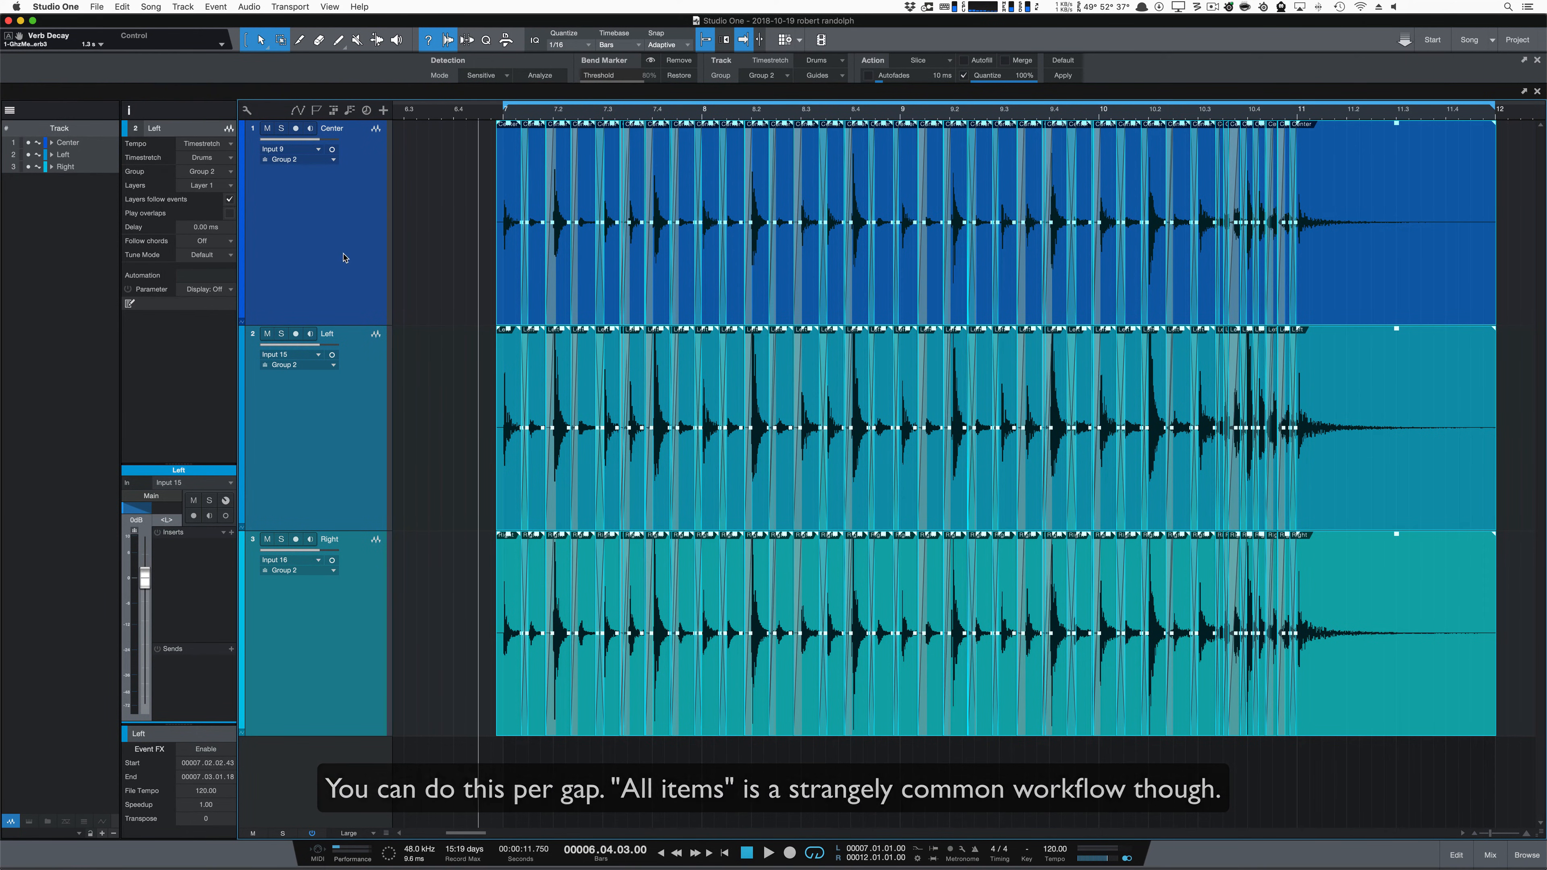
{"action": "key", "text": "space"}
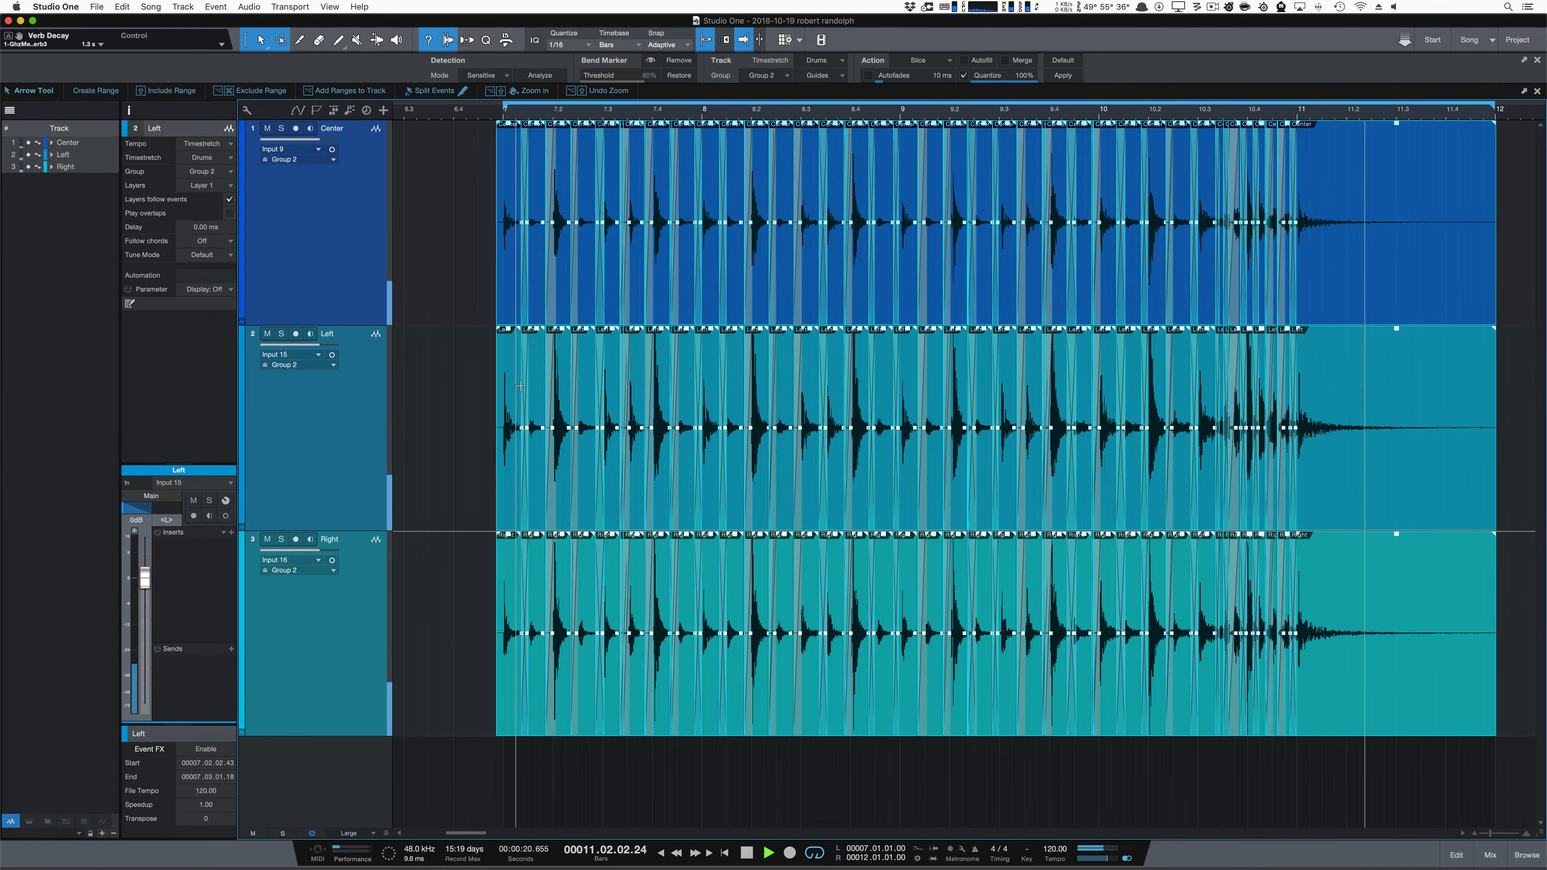
{"action": "key", "text": "space"}
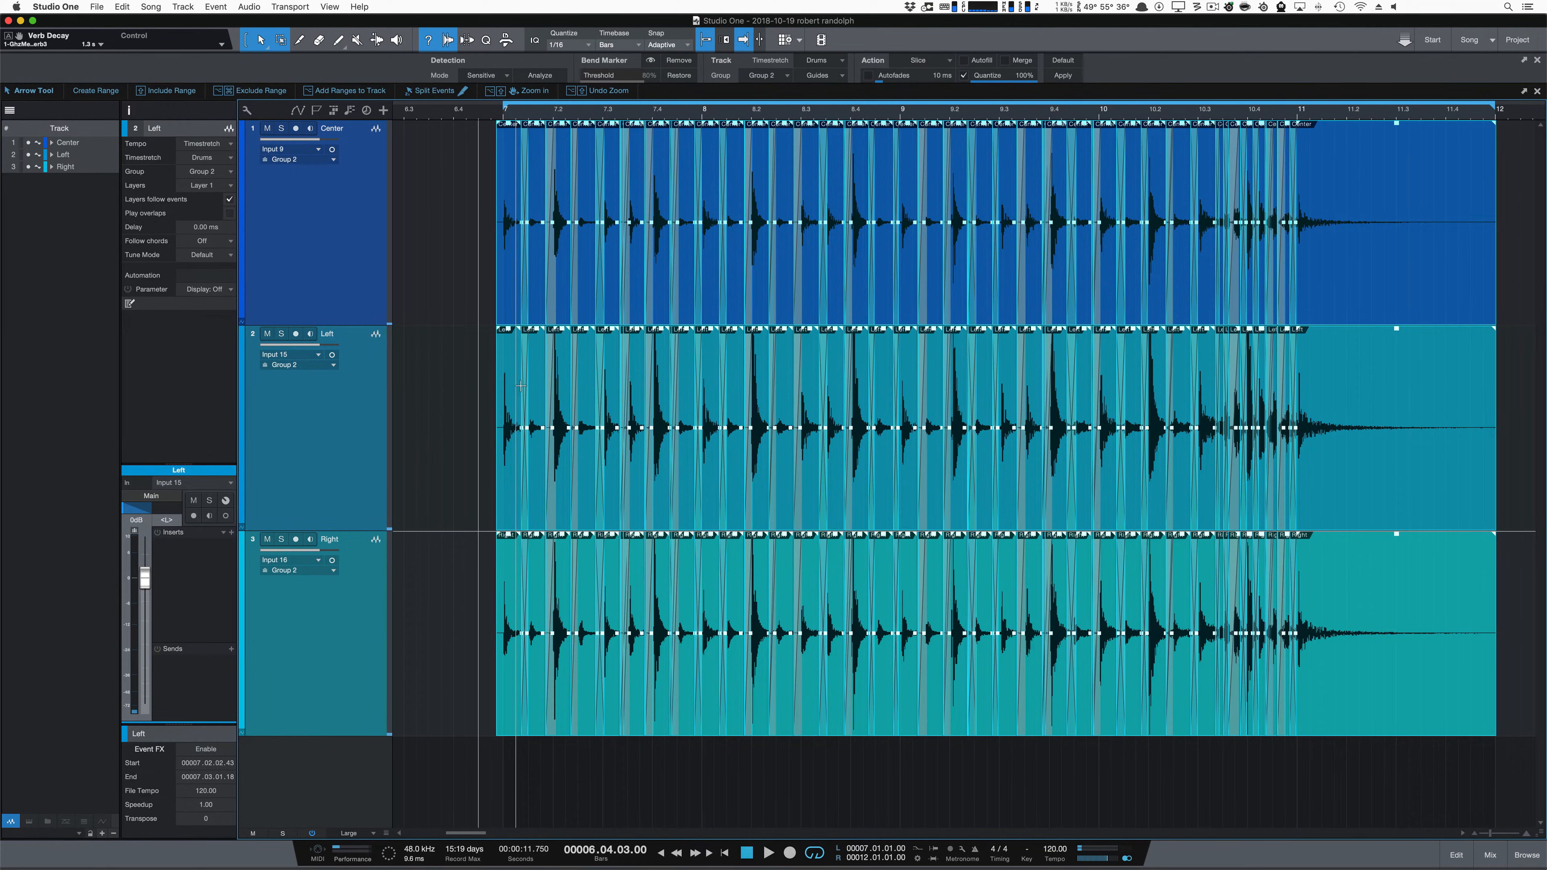
Step: Undo the crossfades, slice extension, lead-in deletion and slicing
{"action": "key", "text": "super+z"}
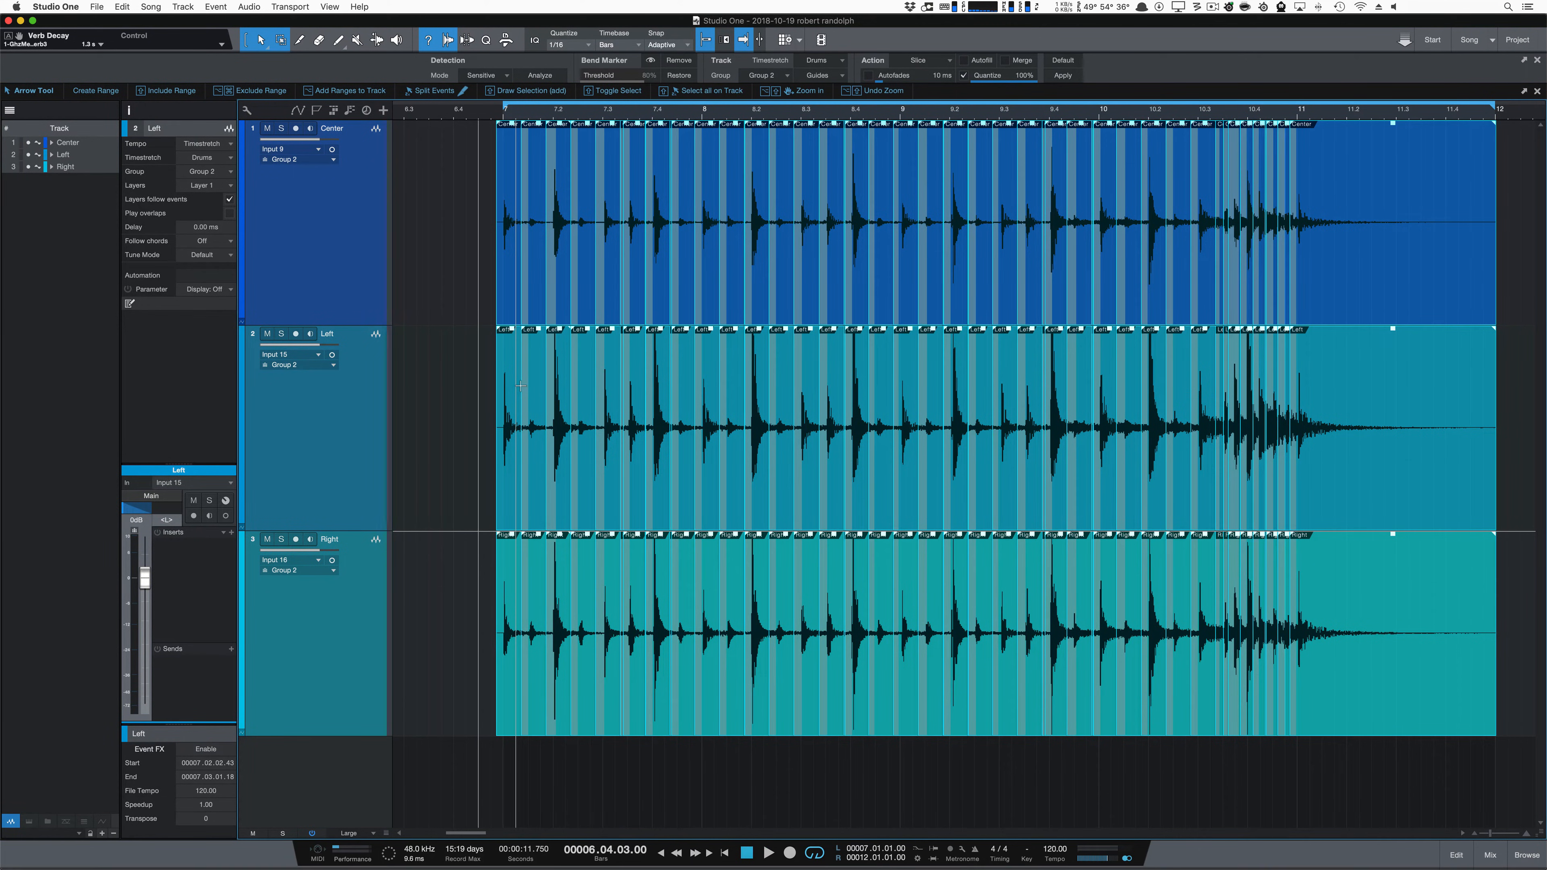
{"action": "key", "text": "super+z"}
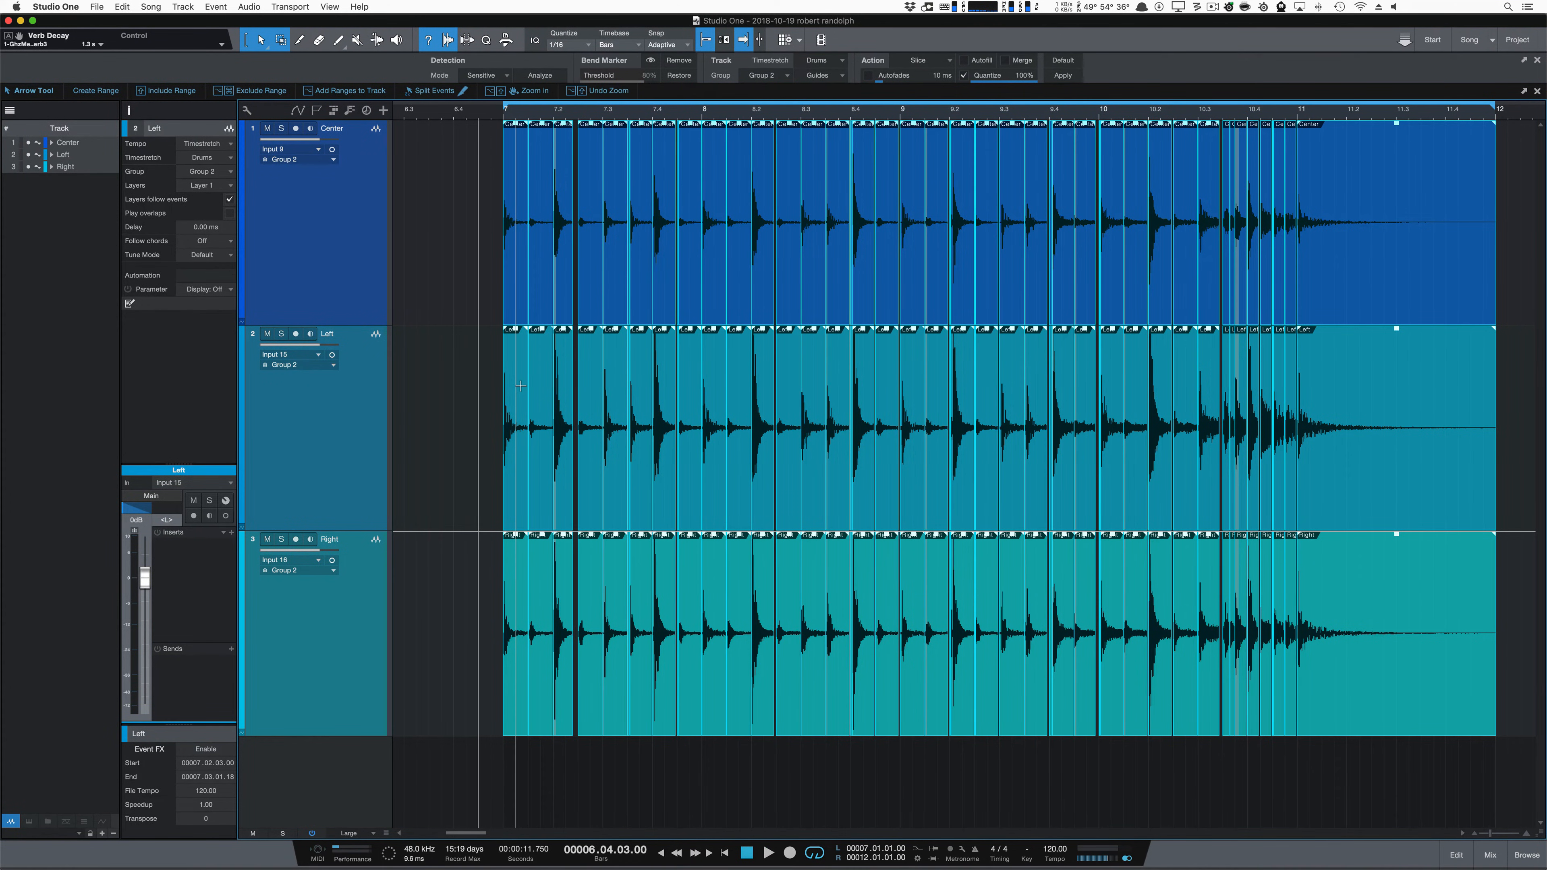
{"action": "key", "text": "super+z"}
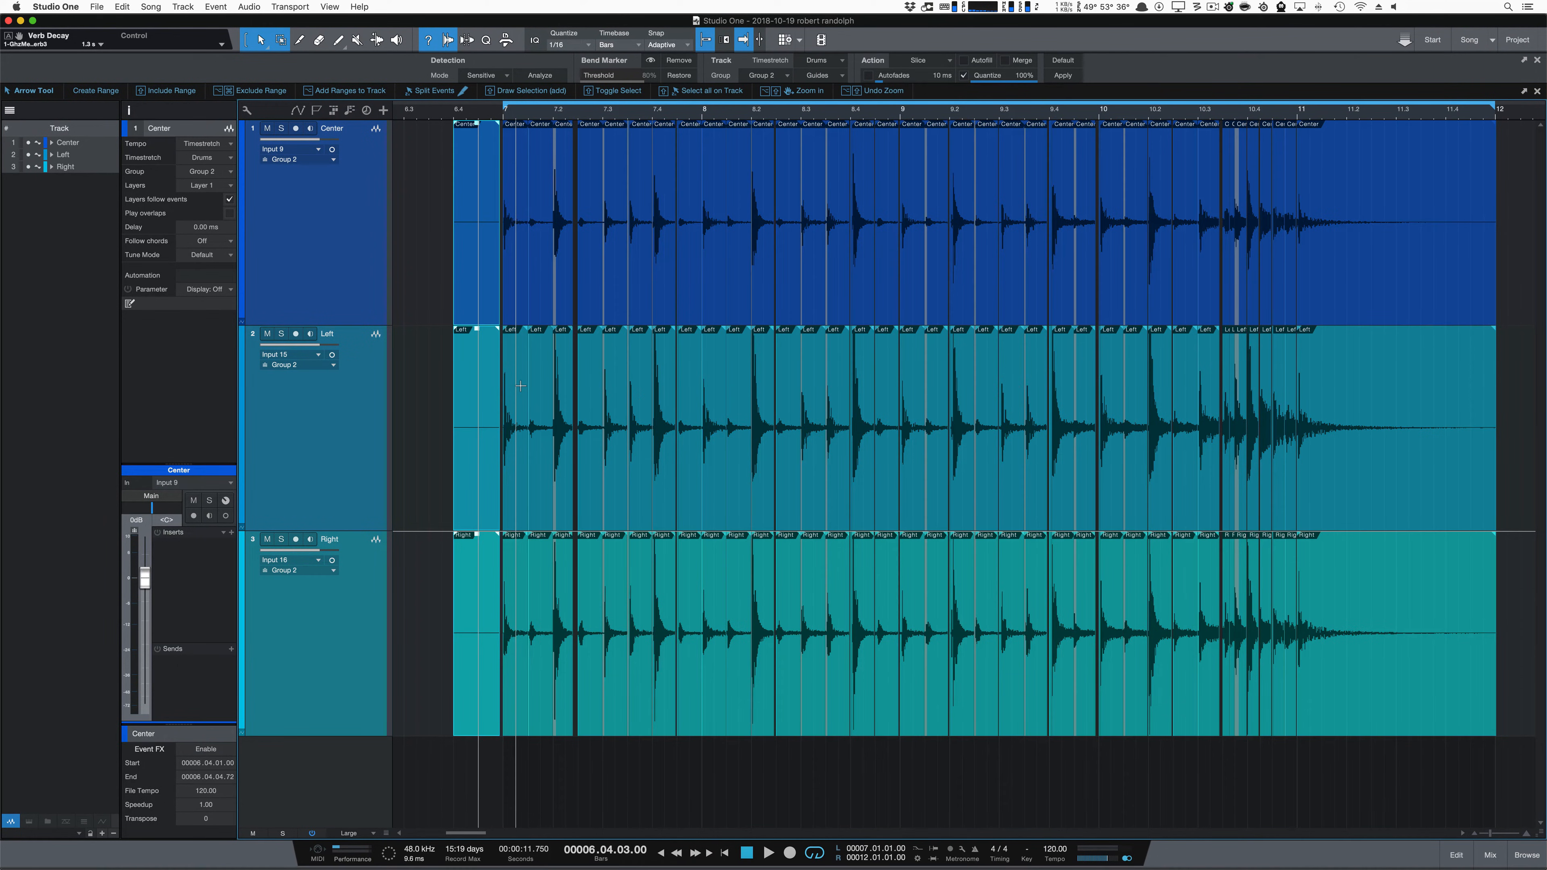
{"action": "key", "text": "super+z"}
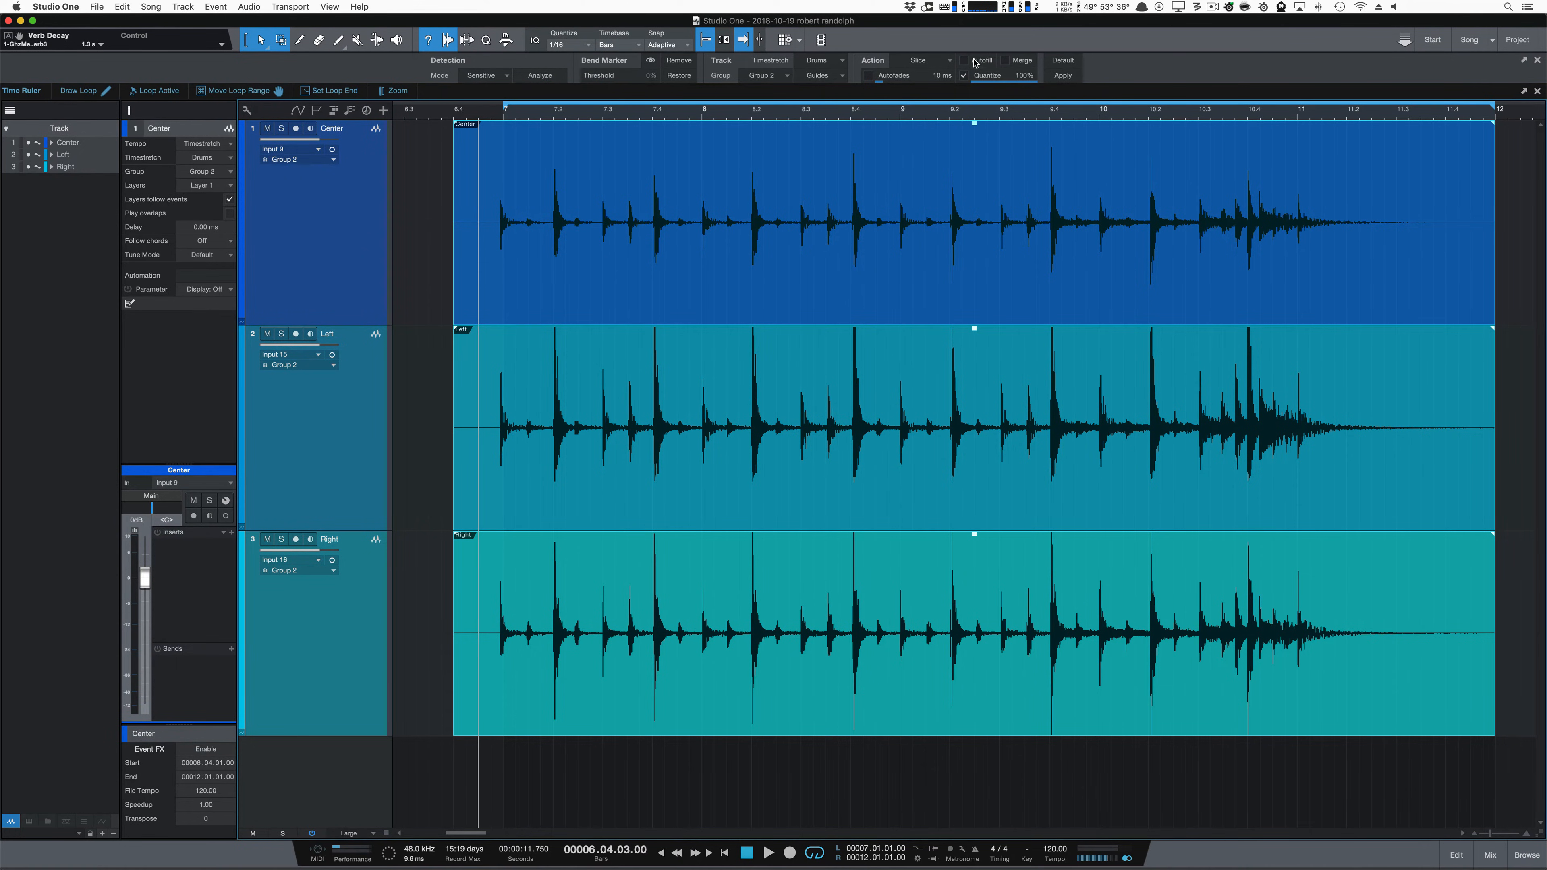
Step: Try slicing and quantizing all three drum tracks with Autofill enabled, play the result, and undo the slicing
{"action": "left_click", "coordinate": [966, 60]}
{"action": "left_click", "coordinate": [1064, 75]}
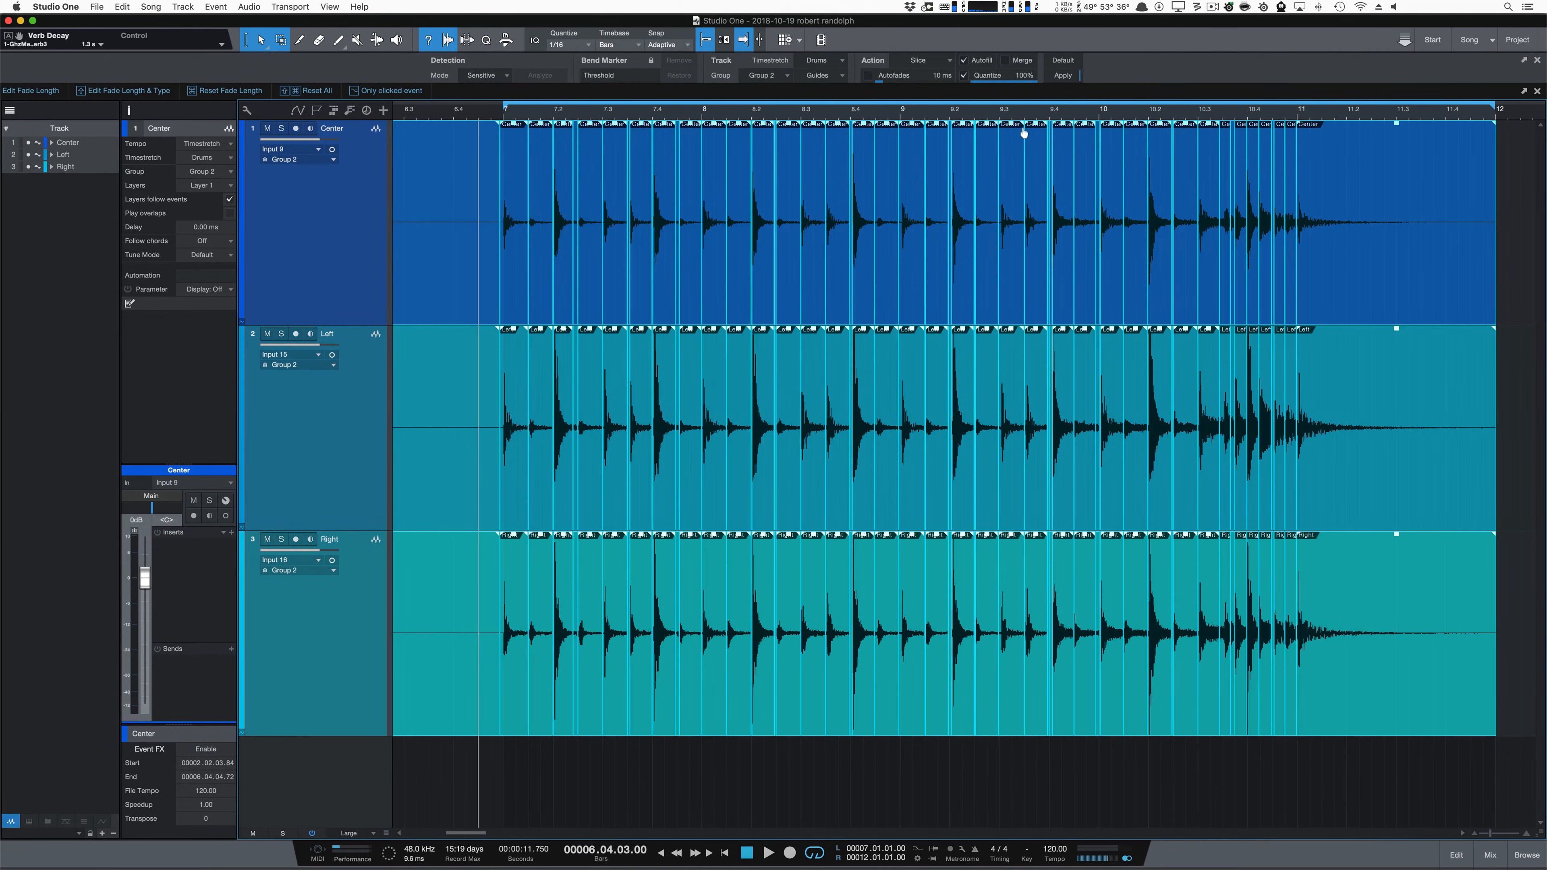
{"action": "key", "text": "space"}
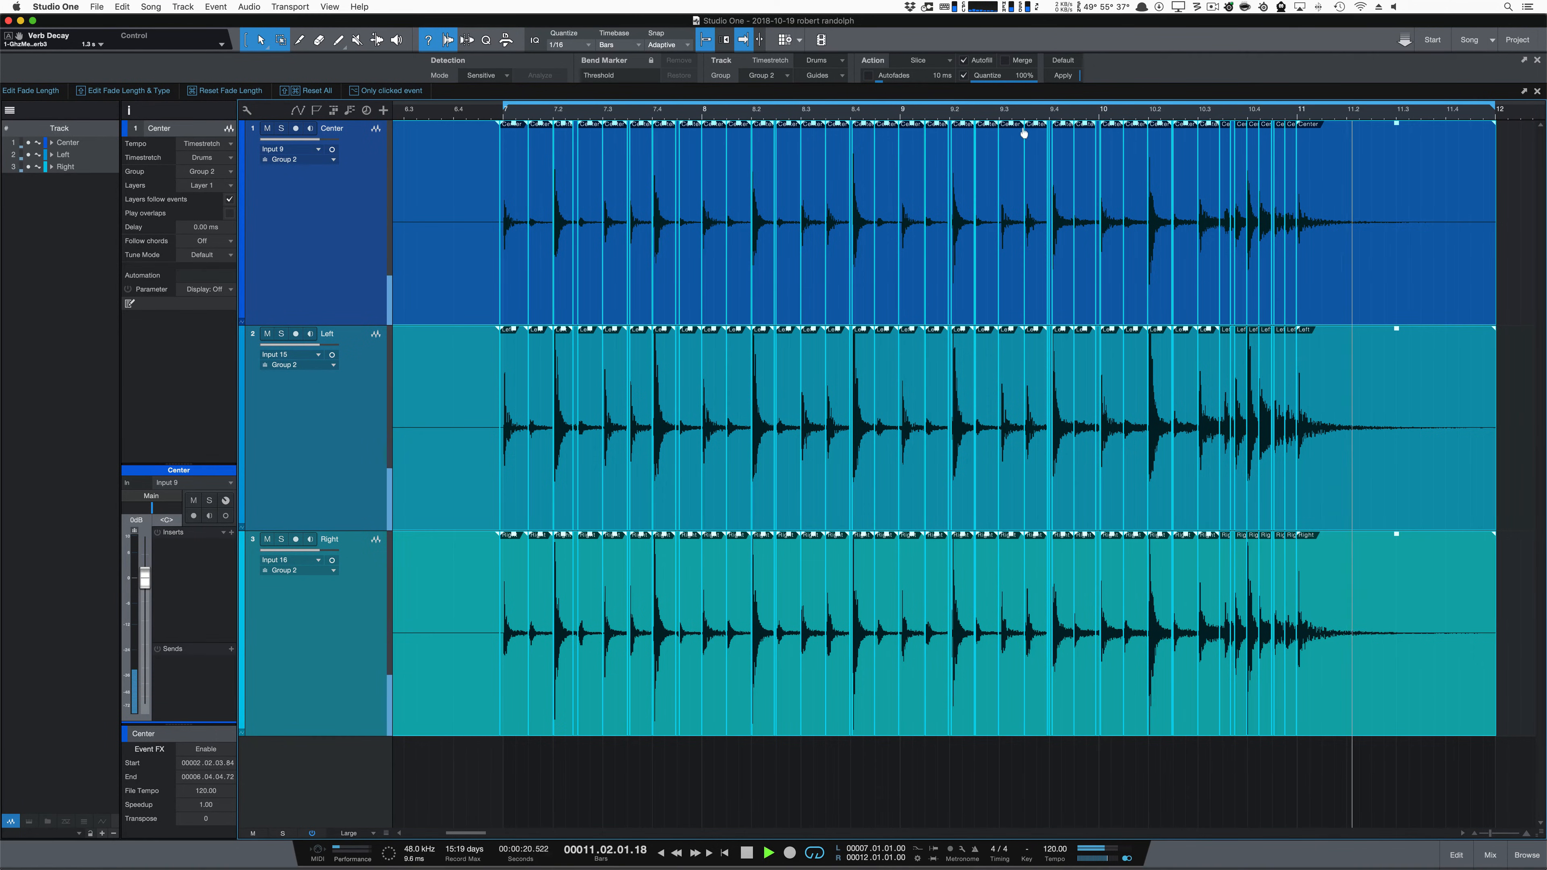
{"action": "key", "text": "space"}
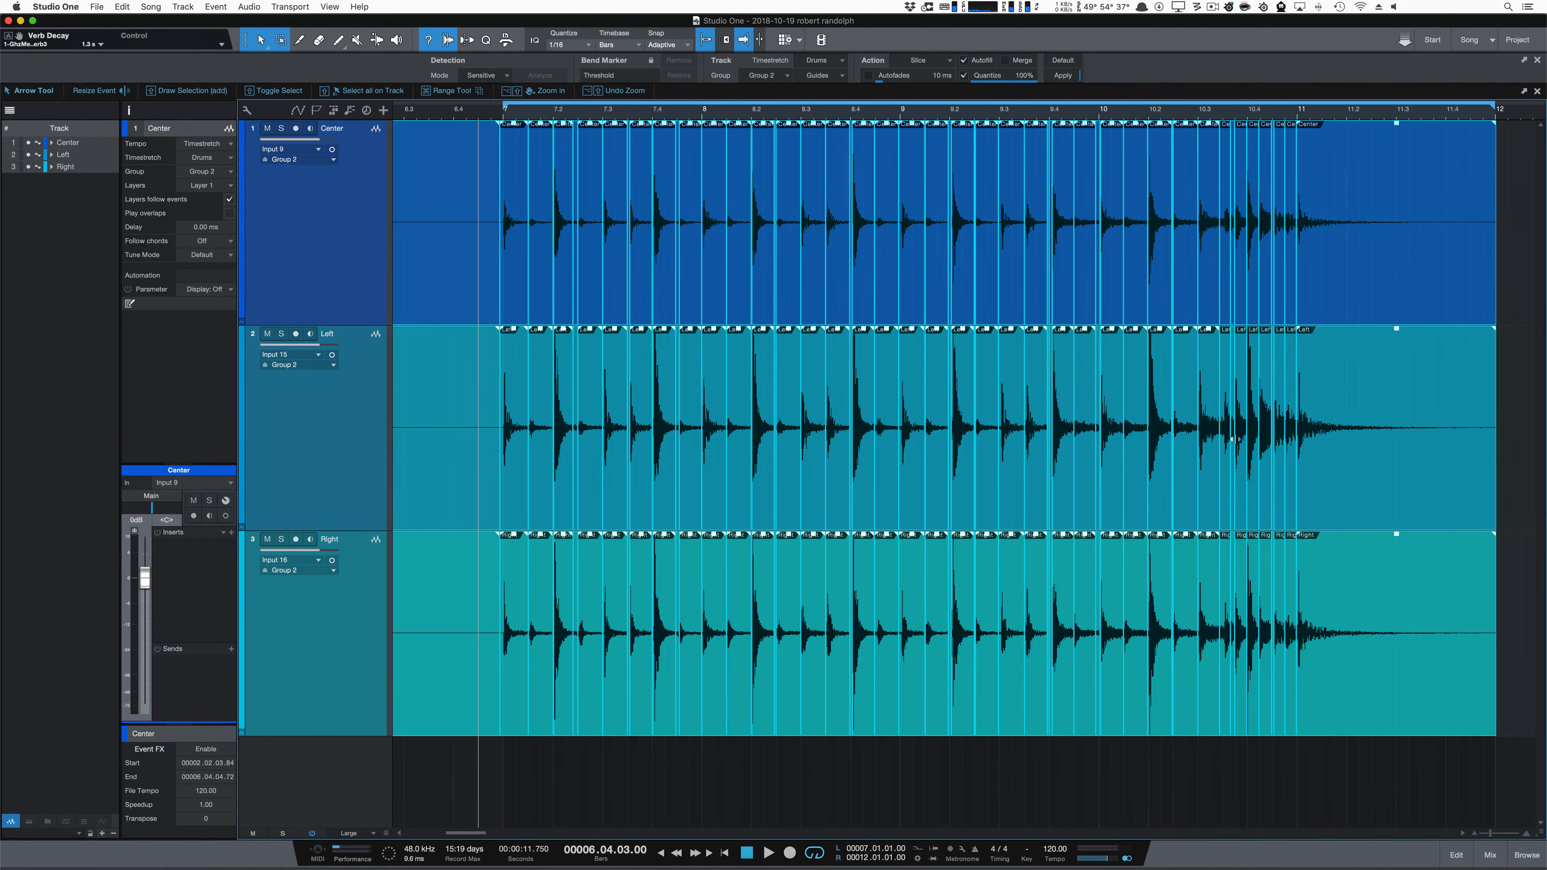
{"action": "key", "text": "super+z"}
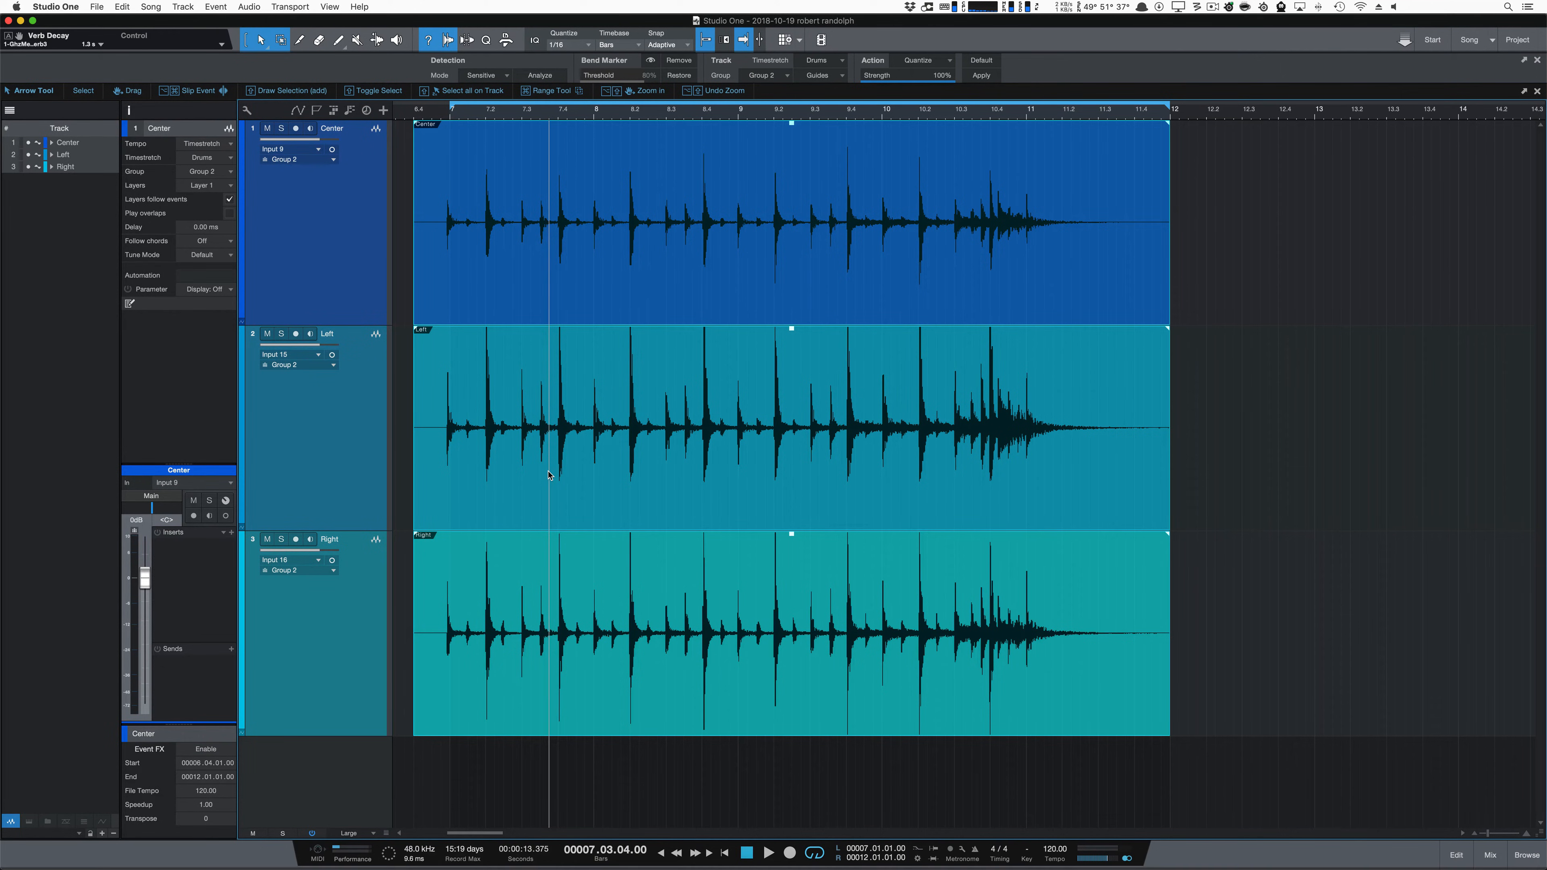
Step: Quantize the drum tracks with audio bend at 100% strength and compare the hit near beat 7.4 unquantized and quantized
{"action": "key", "text": "q"}
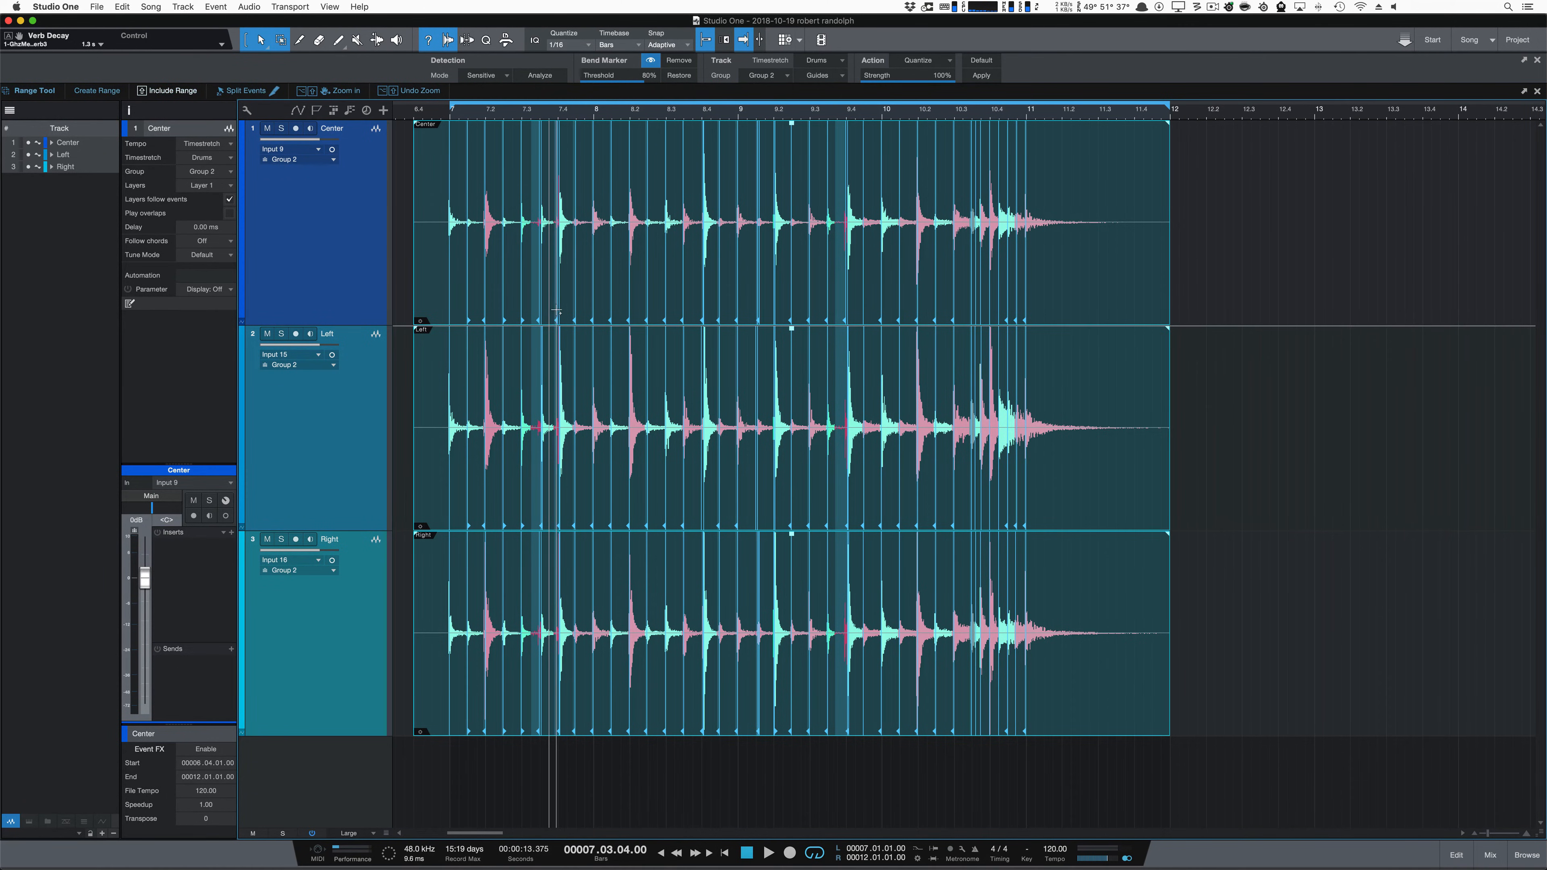
{"action": "scroll", "coordinate": [558, 317], "scroll_direction": "up", "scroll_amount": 2}
{"action": "scroll", "coordinate": [558, 318], "scroll_direction": "up", "scroll_amount": 4}
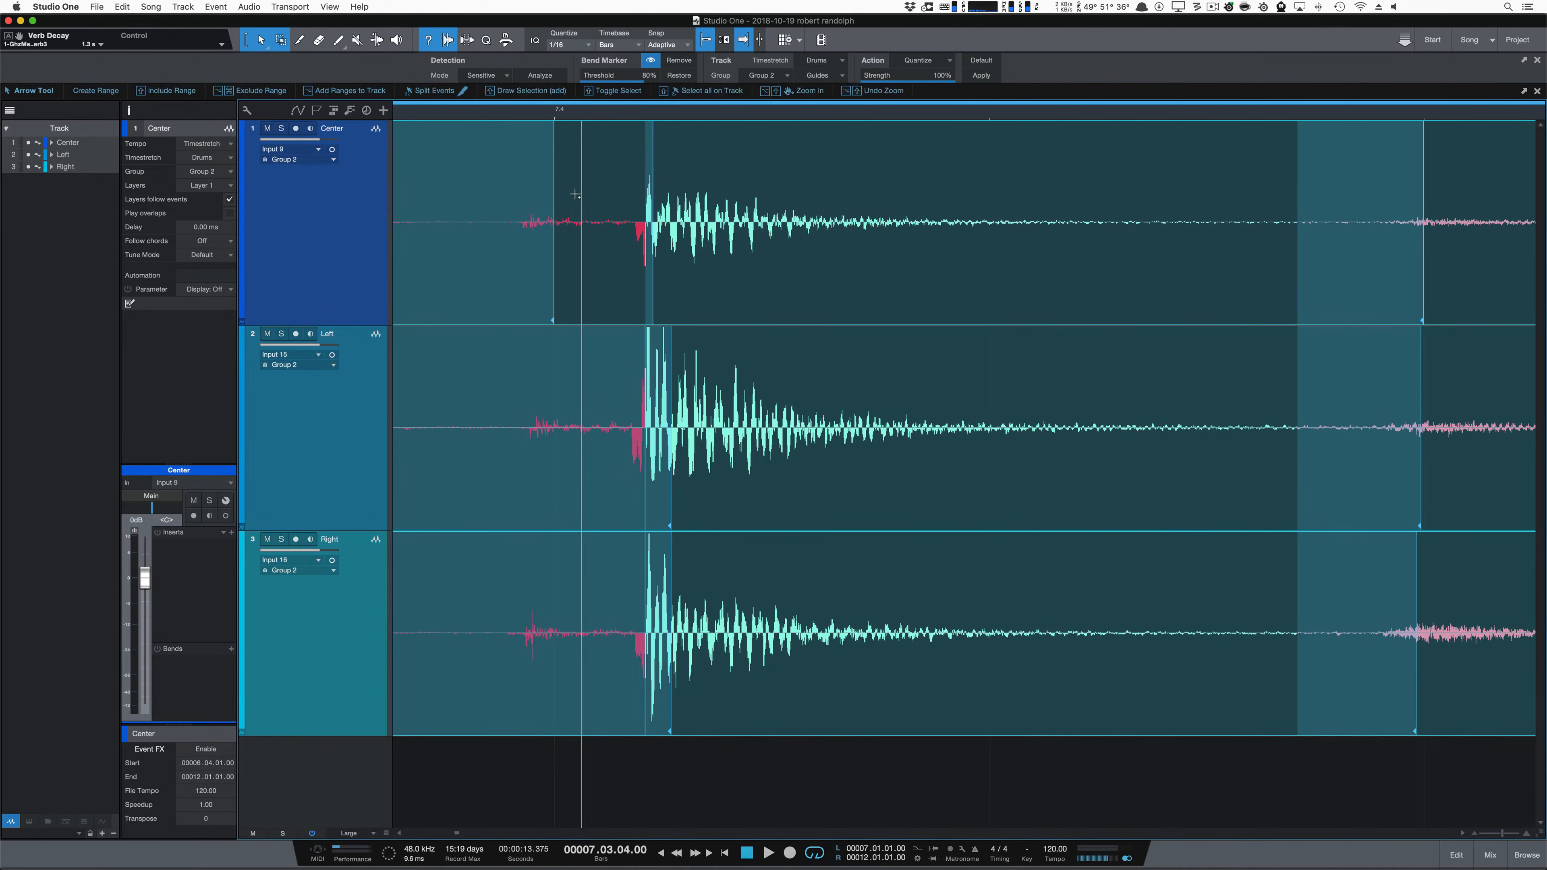
{"action": "left_click", "coordinate": [618, 776]}
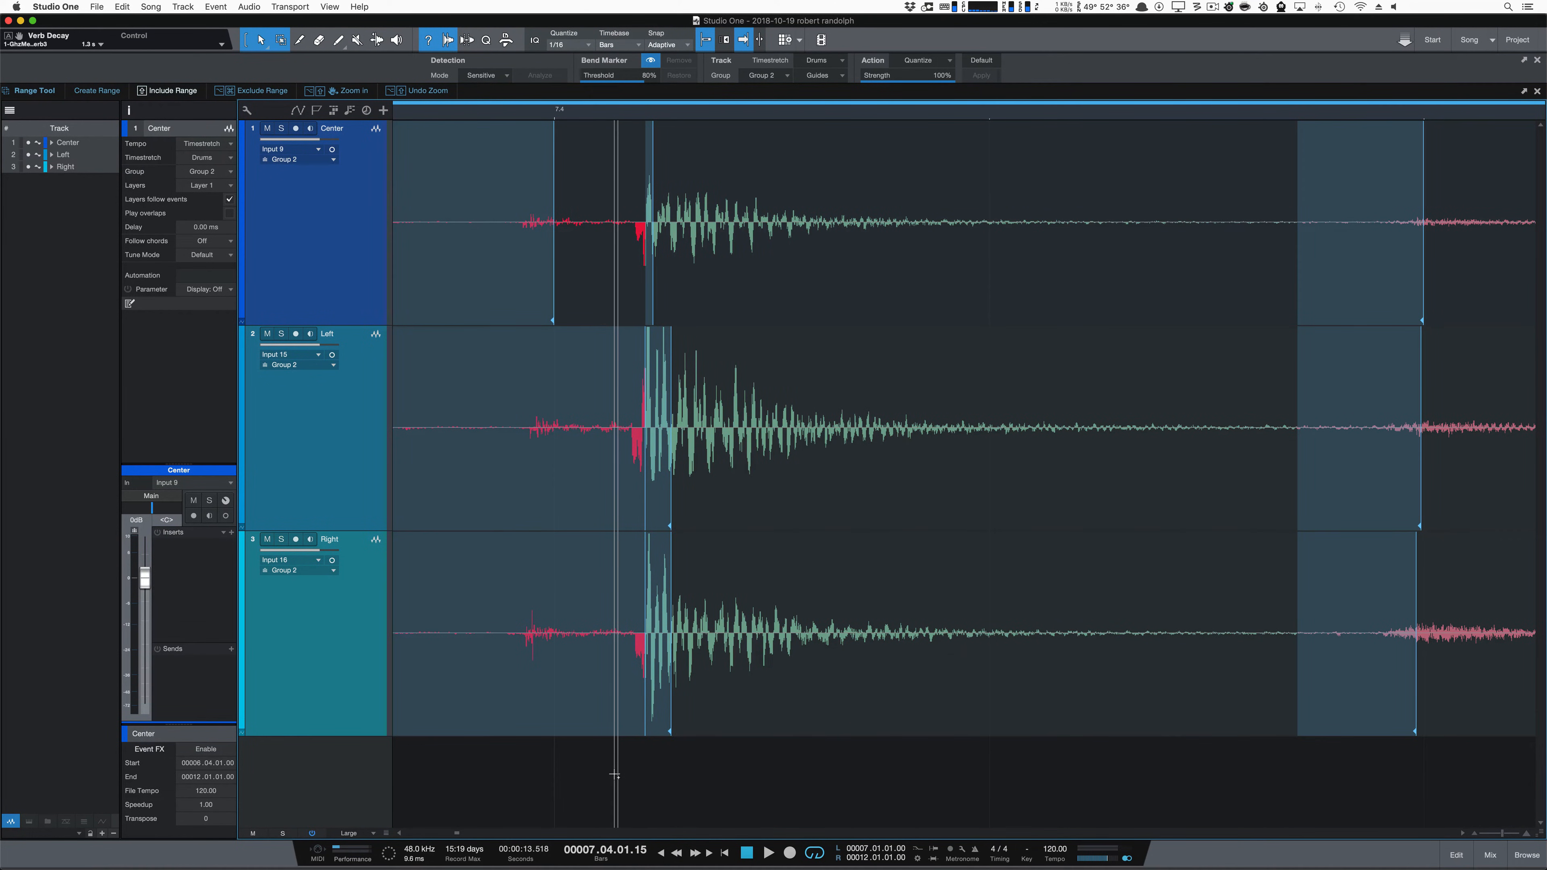
{"action": "key", "text": "super+z"}
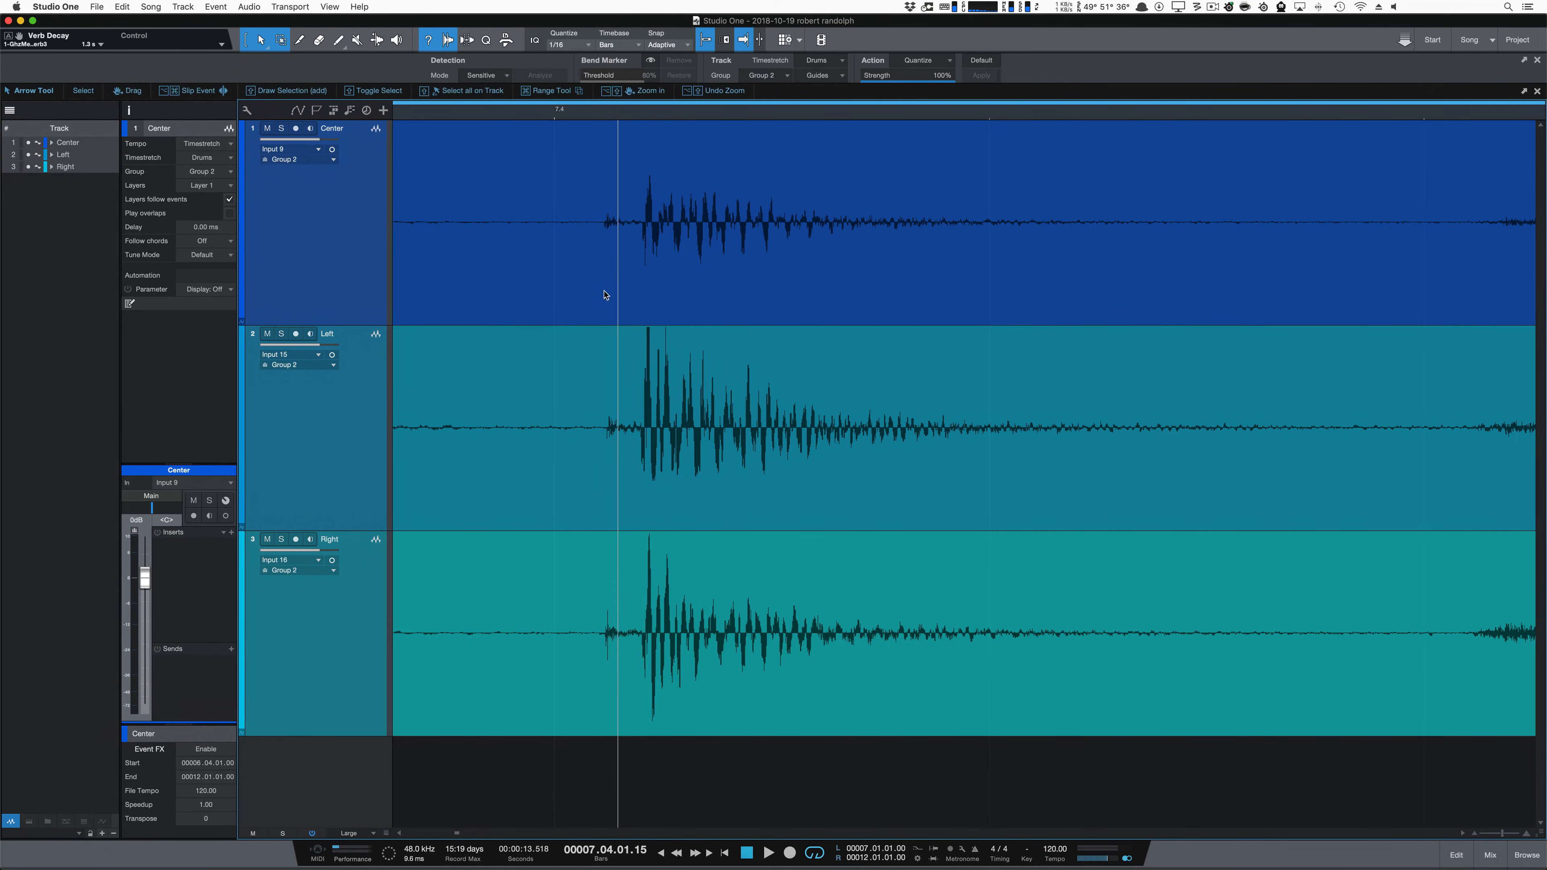
{"action": "key", "text": "super+shift+z"}
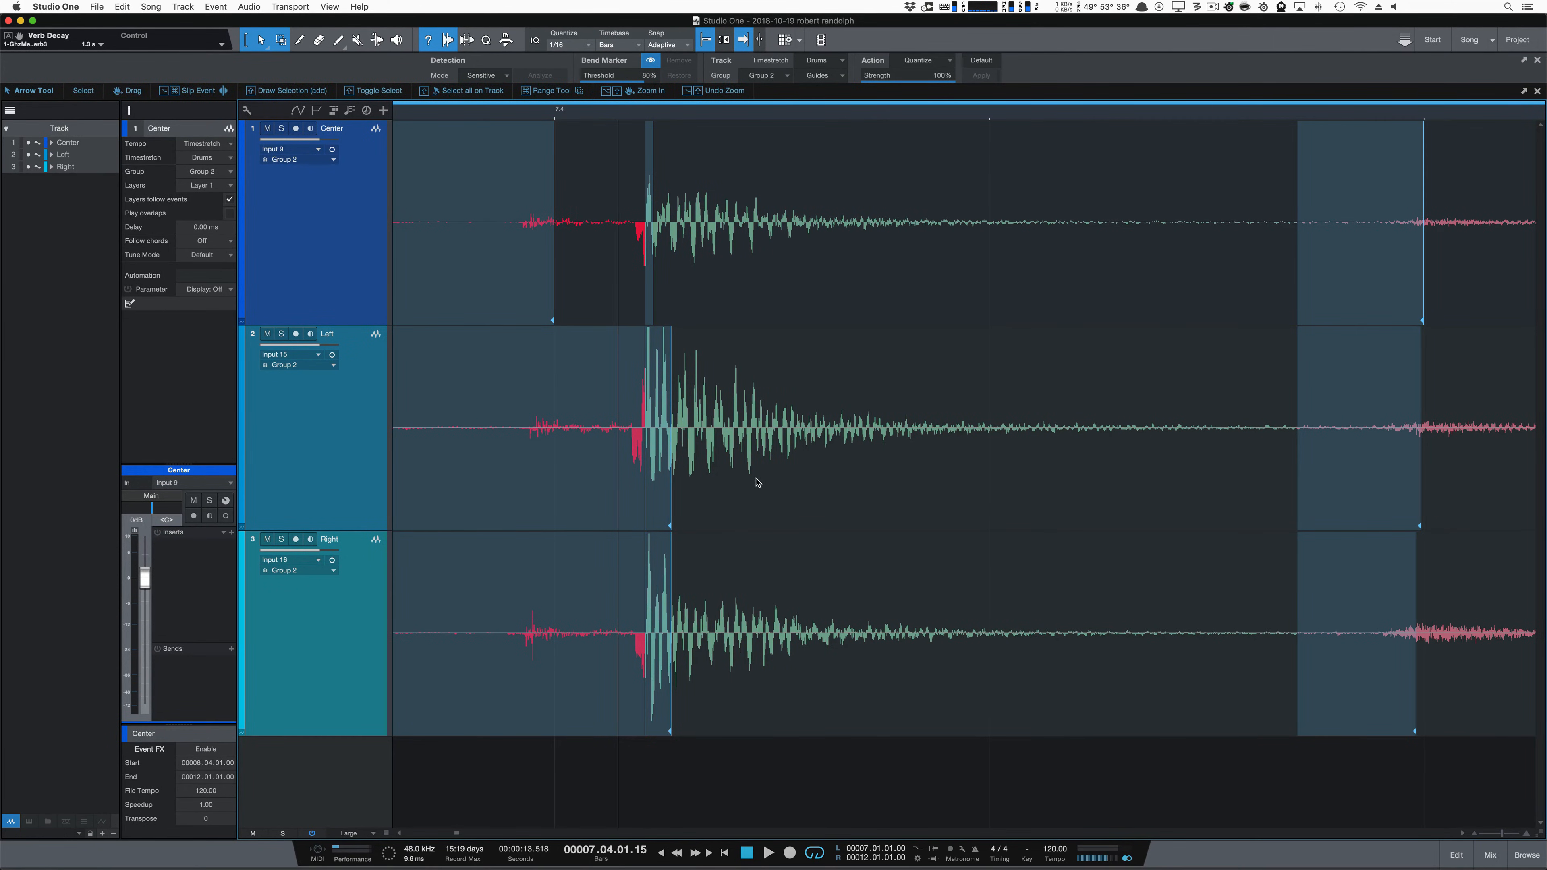
Step: Play the bend-quantized drums from beat 6.4 and undo the quantize
{"action": "scroll", "coordinate": [759, 447], "scroll_direction": "down", "scroll_amount": 10}
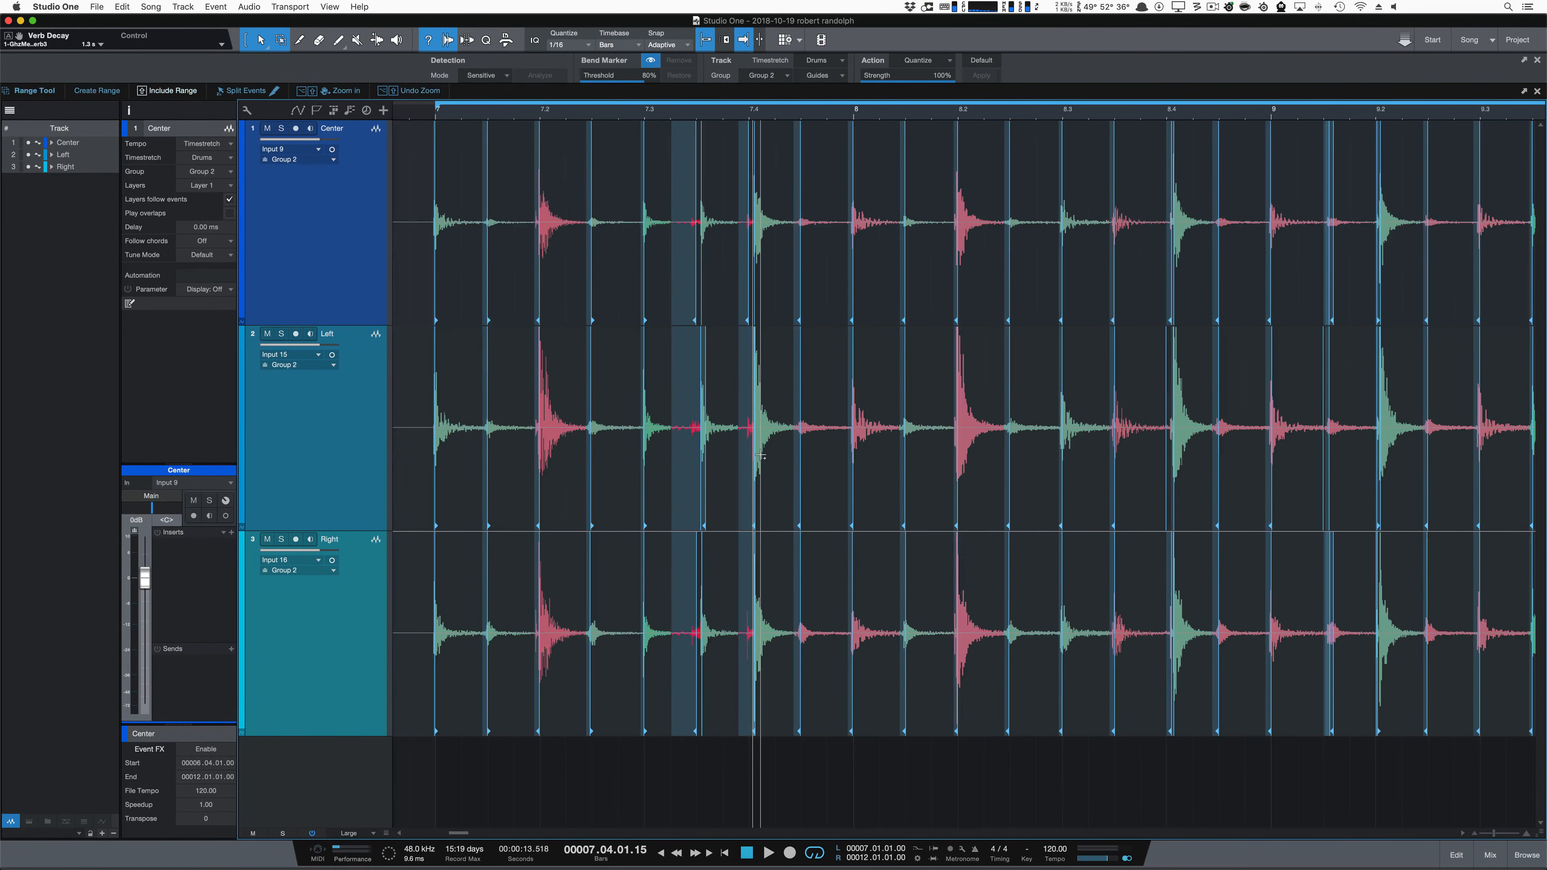
{"action": "scroll", "coordinate": [759, 447], "scroll_direction": "up", "scroll_amount": 3}
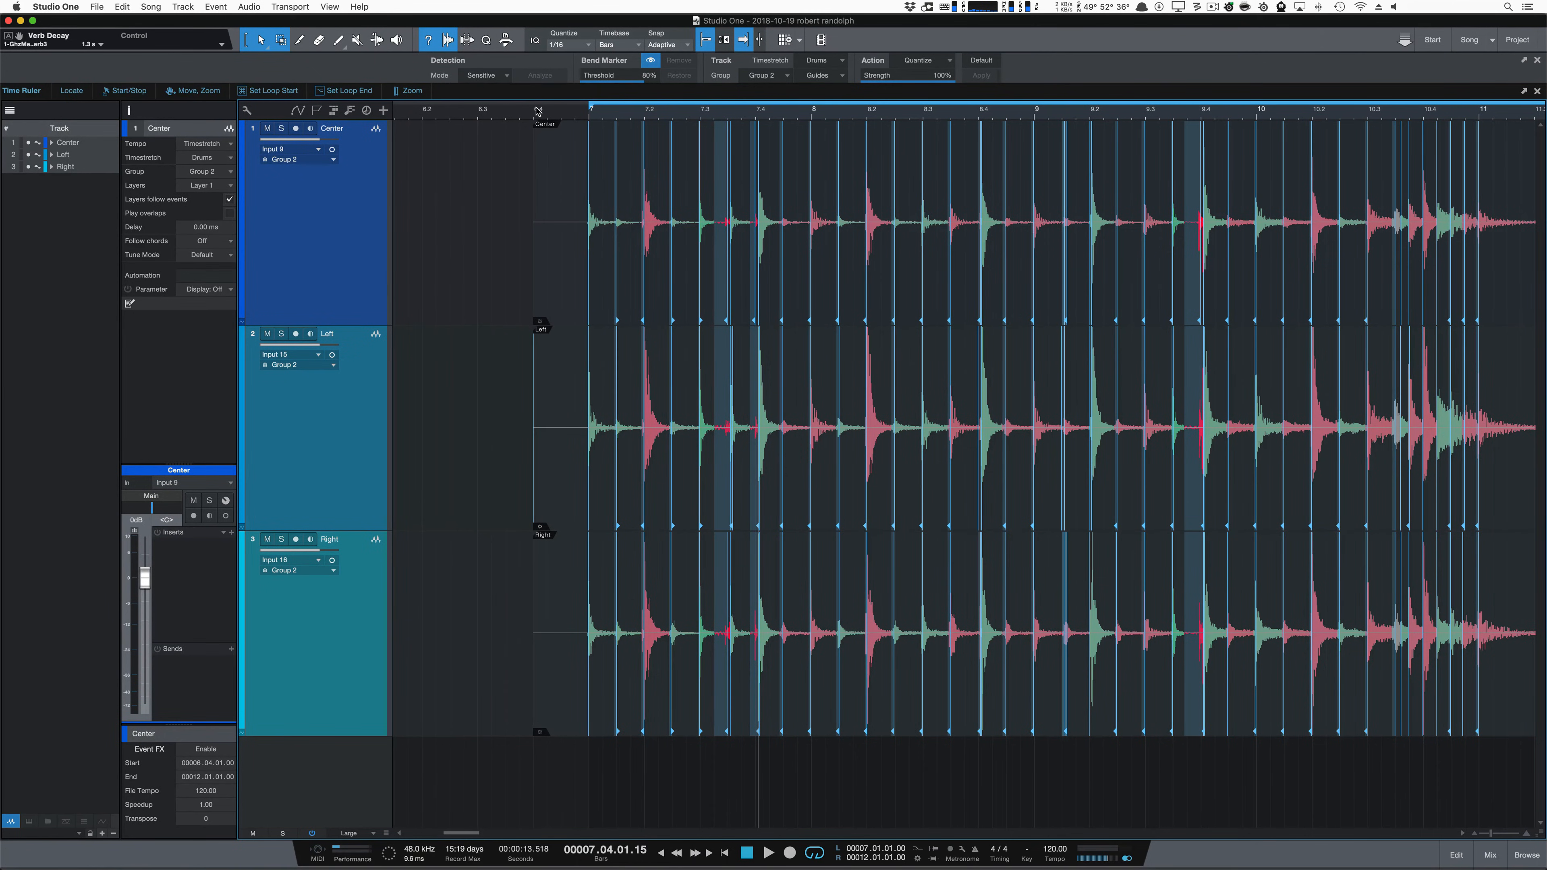
{"action": "key", "text": "space"}
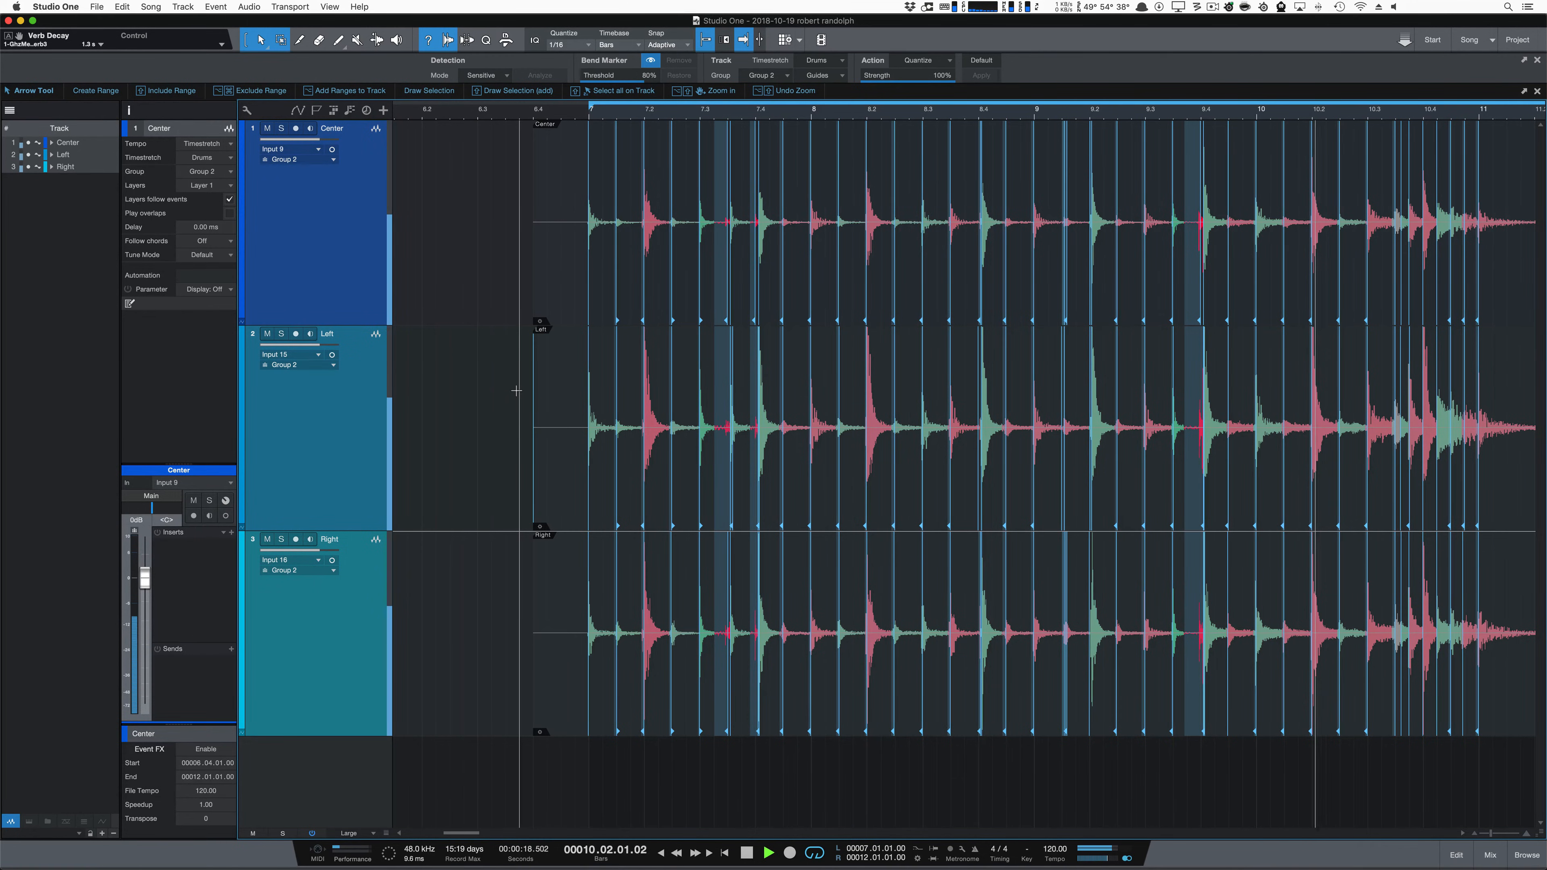
{"action": "key", "text": "space"}
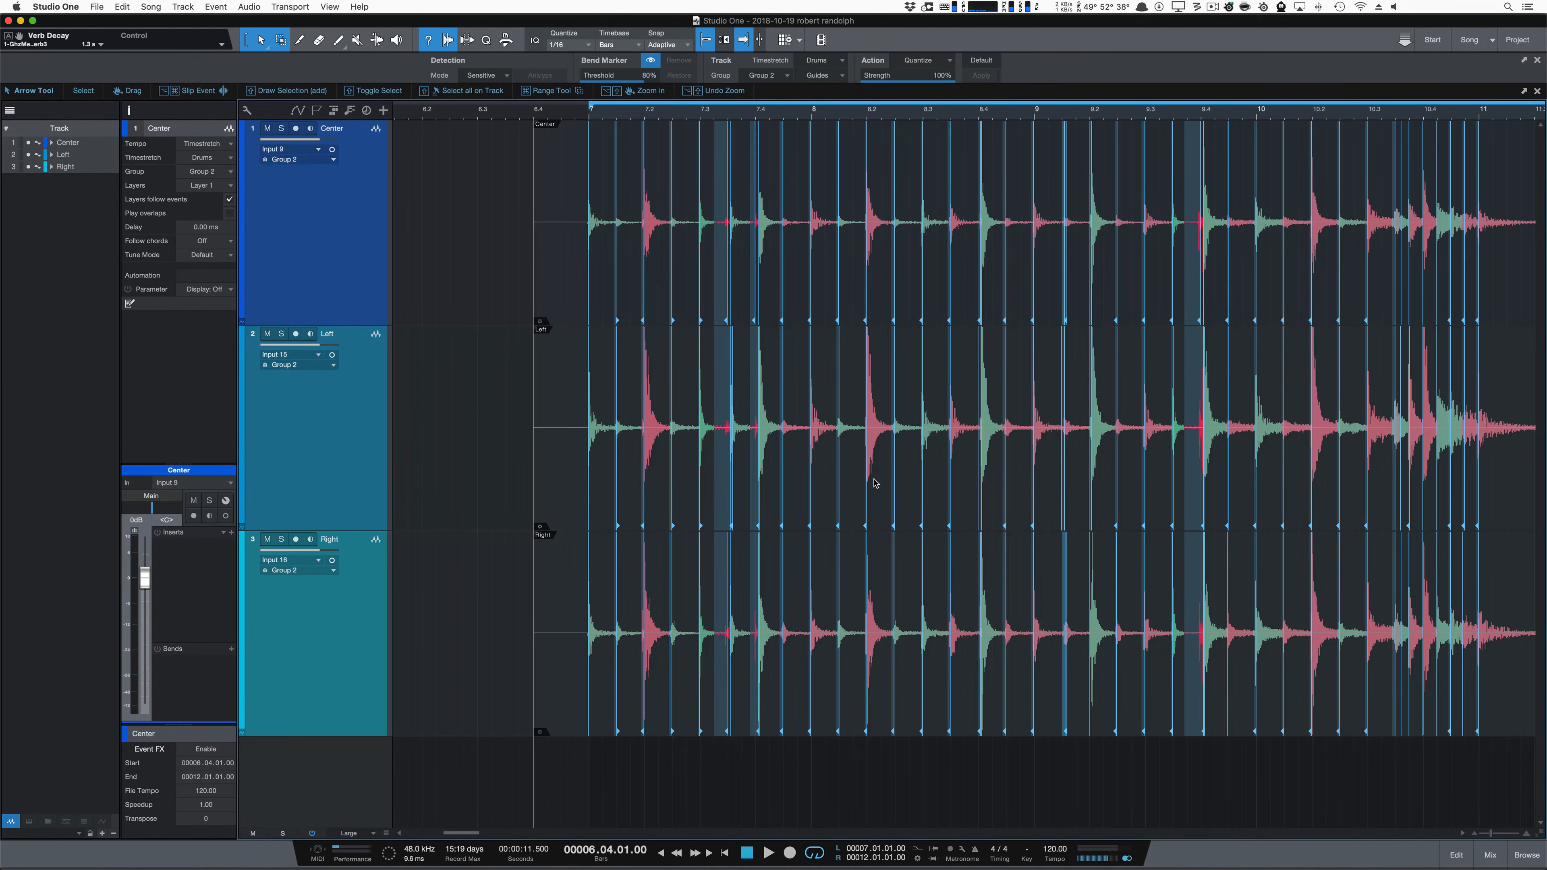
{"action": "key", "text": "super+z"}
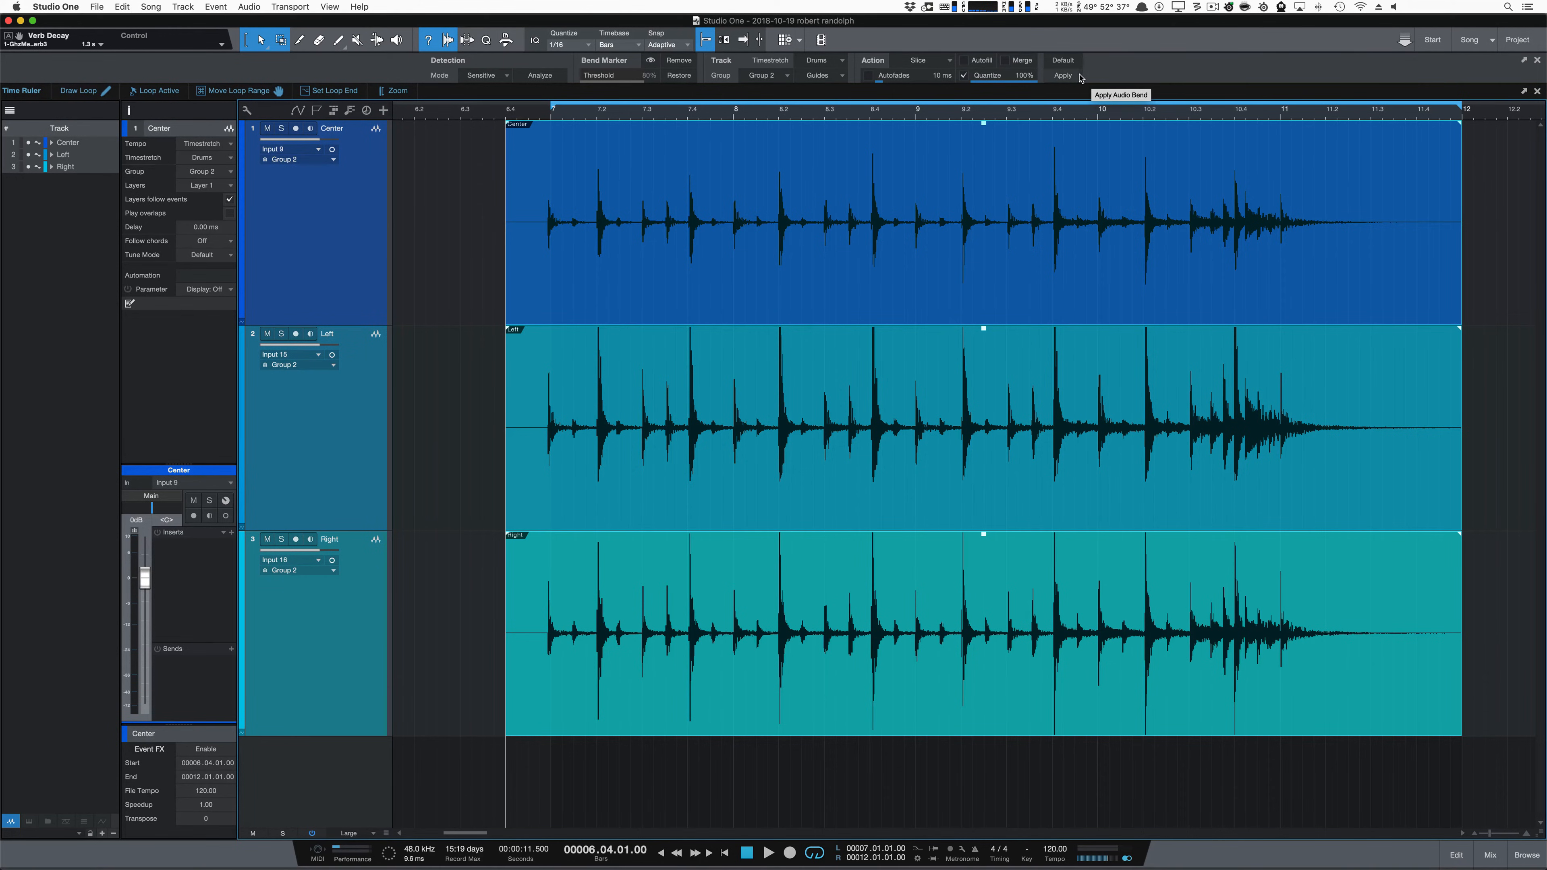
Step: Slice and quantize all three drum tracks at 100% with Autofill off, and examine the gap after beat 7.2
{"action": "left_click", "coordinate": [1063, 75]}
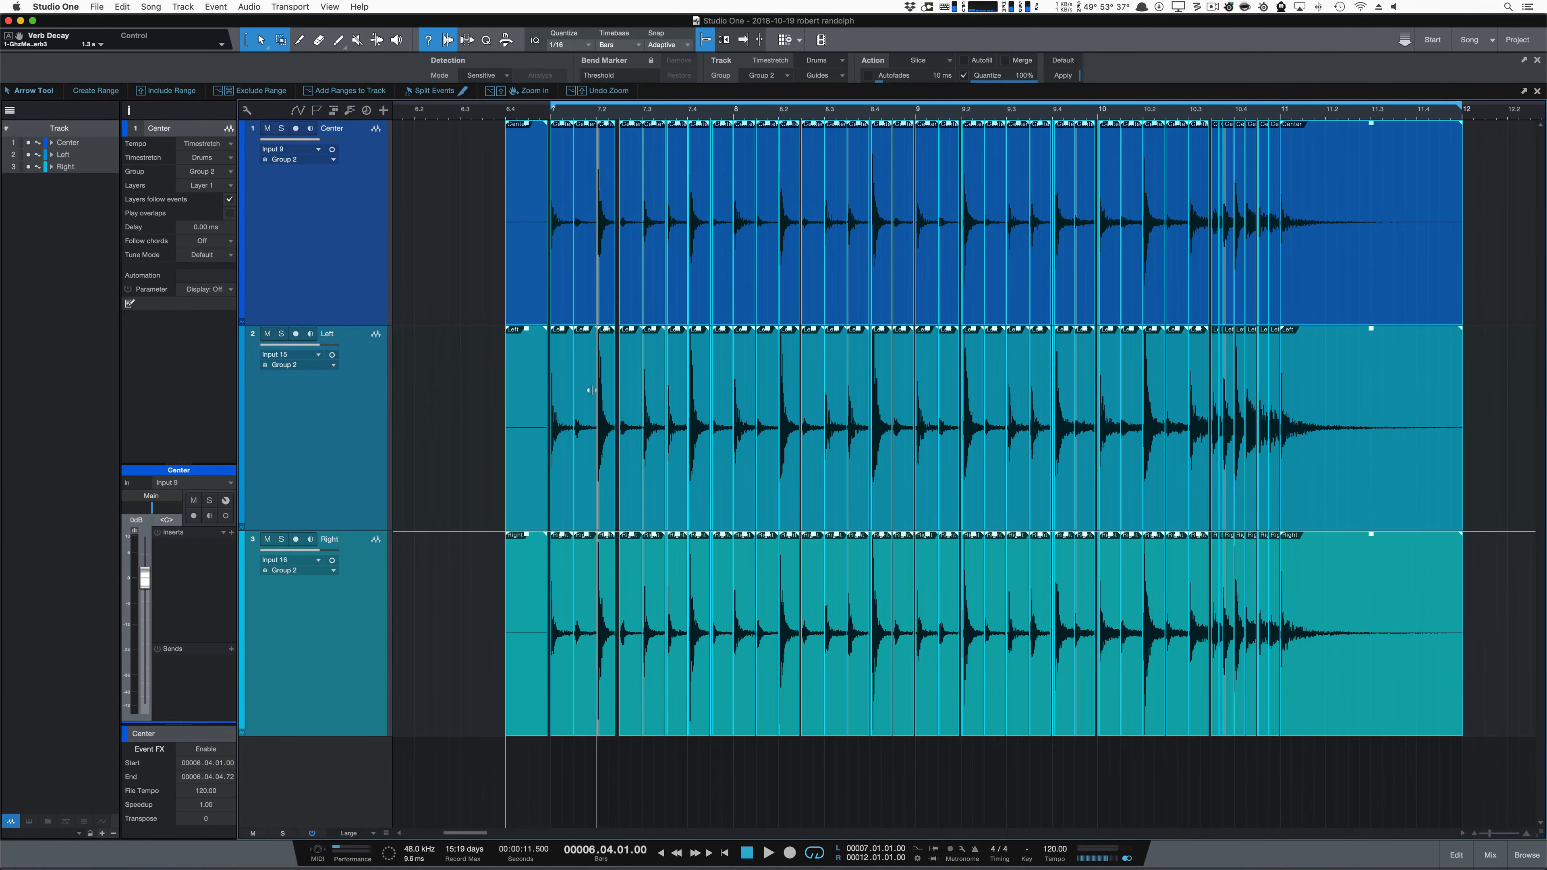
{"action": "scroll", "coordinate": [600, 324], "scroll_direction": "up", "scroll_amount": 10}
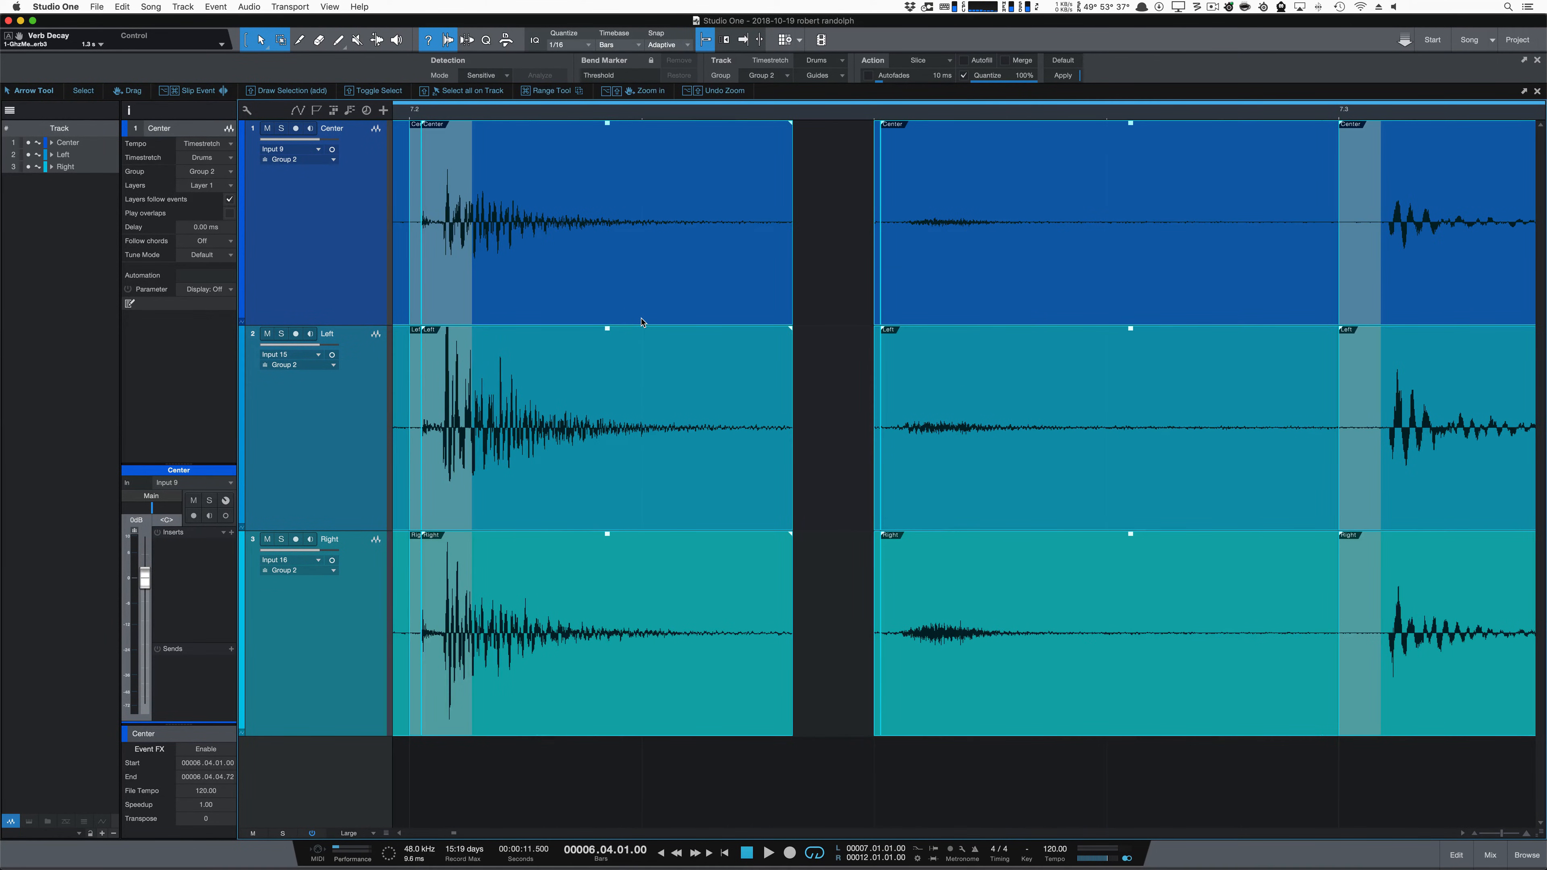
Step: Split the slices after beat 7.2 in their decay at 7.02.01.77 and time-stretch the tails to 7.02.03.00 to close the gap
{"action": "key", "text": "3"}
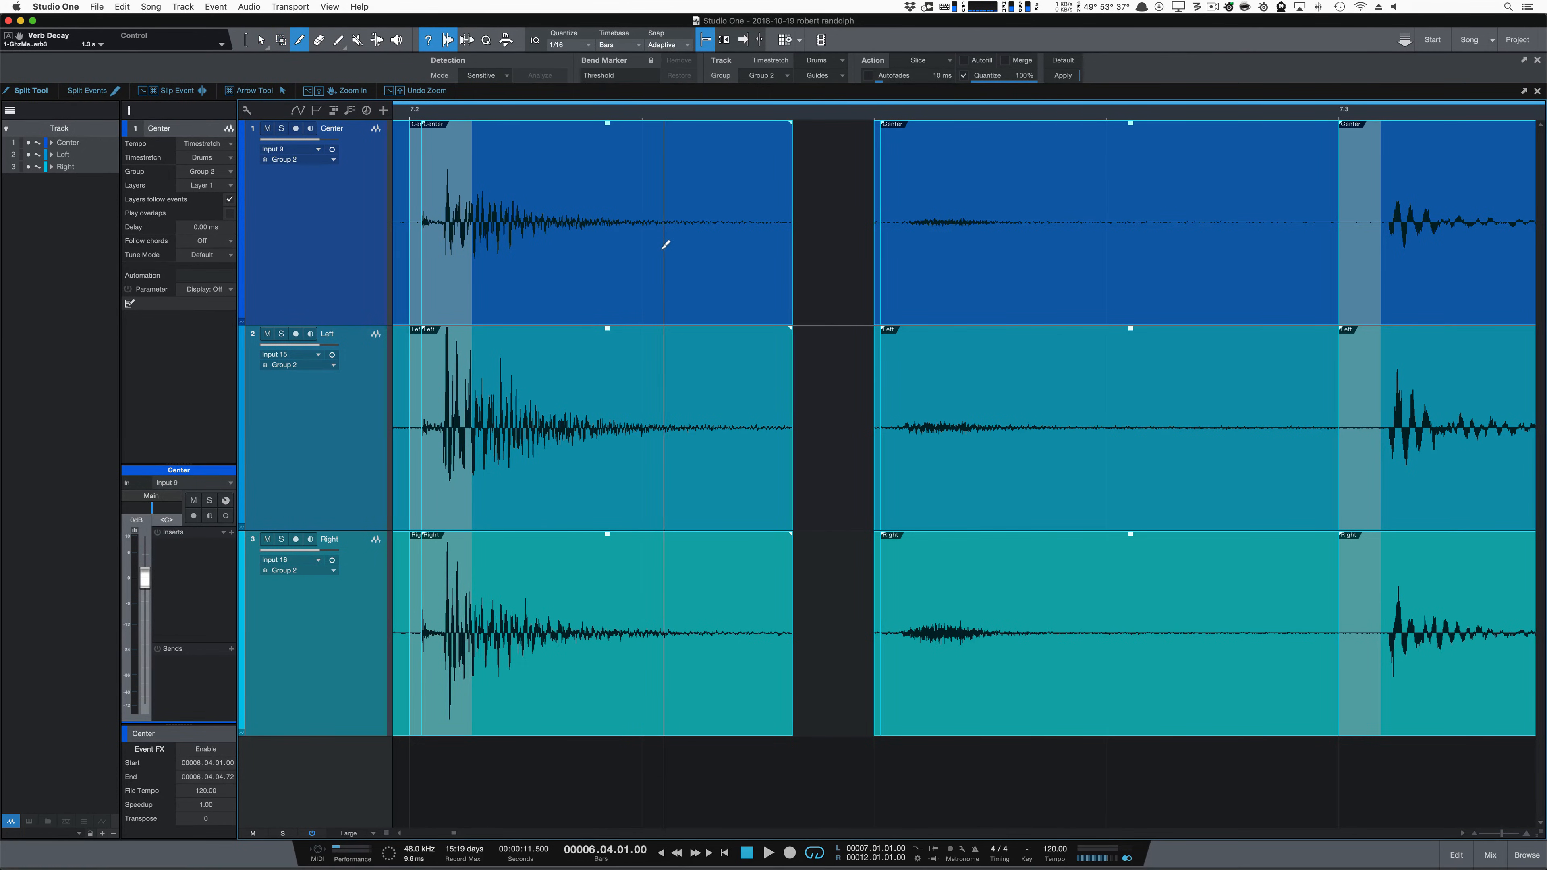
{"action": "left_click", "coordinate": [590, 232]}
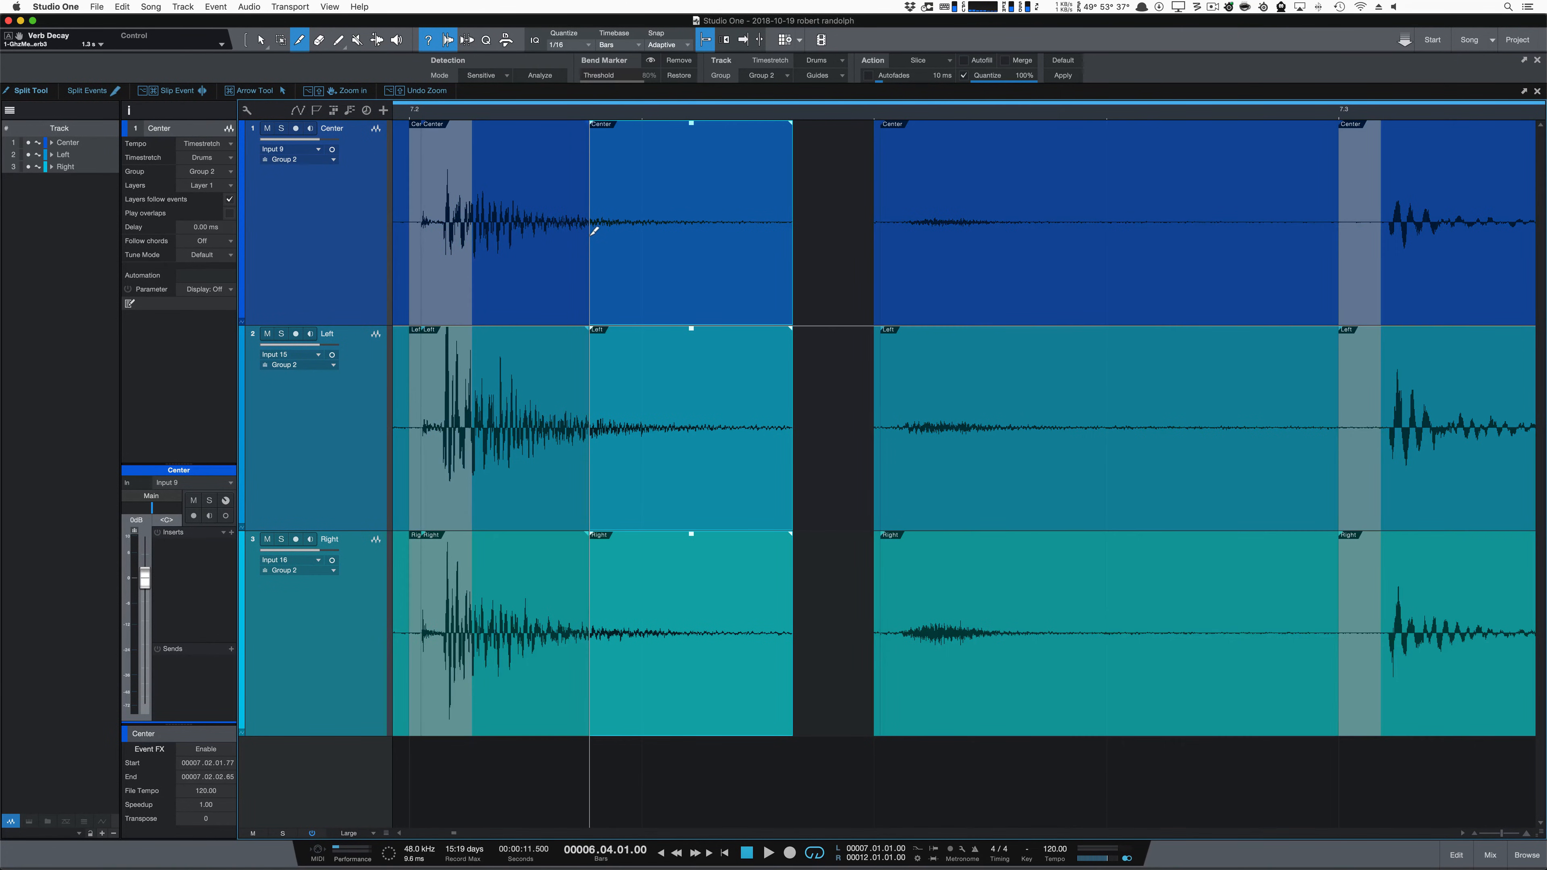
{"action": "key", "text": "1"}
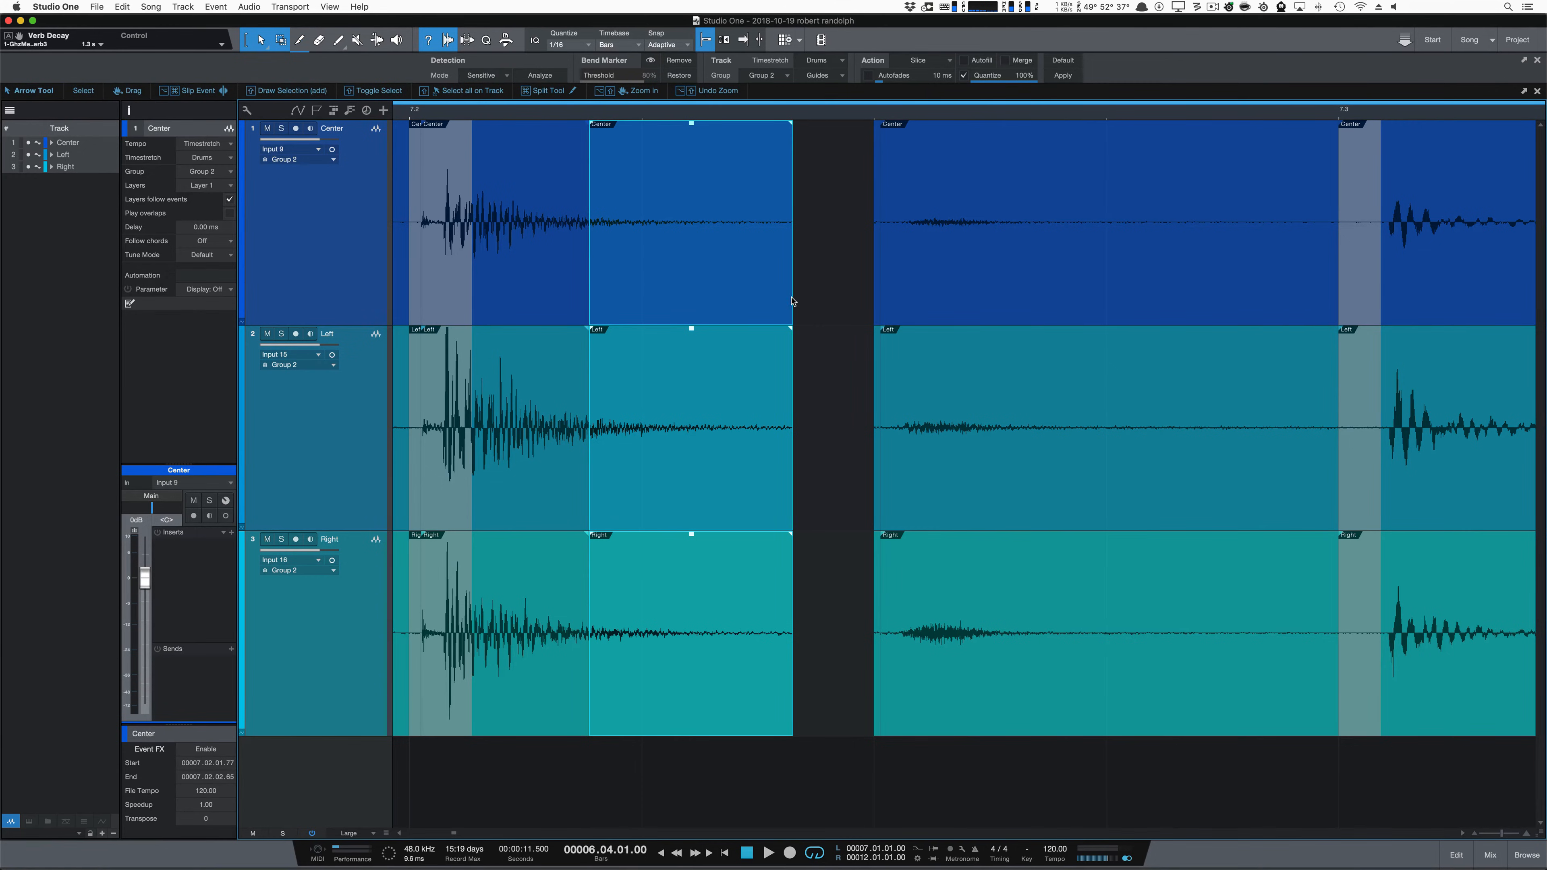
{"action": "left_click_drag", "start_coordinate": [792, 300], "coordinate": [868, 304]}
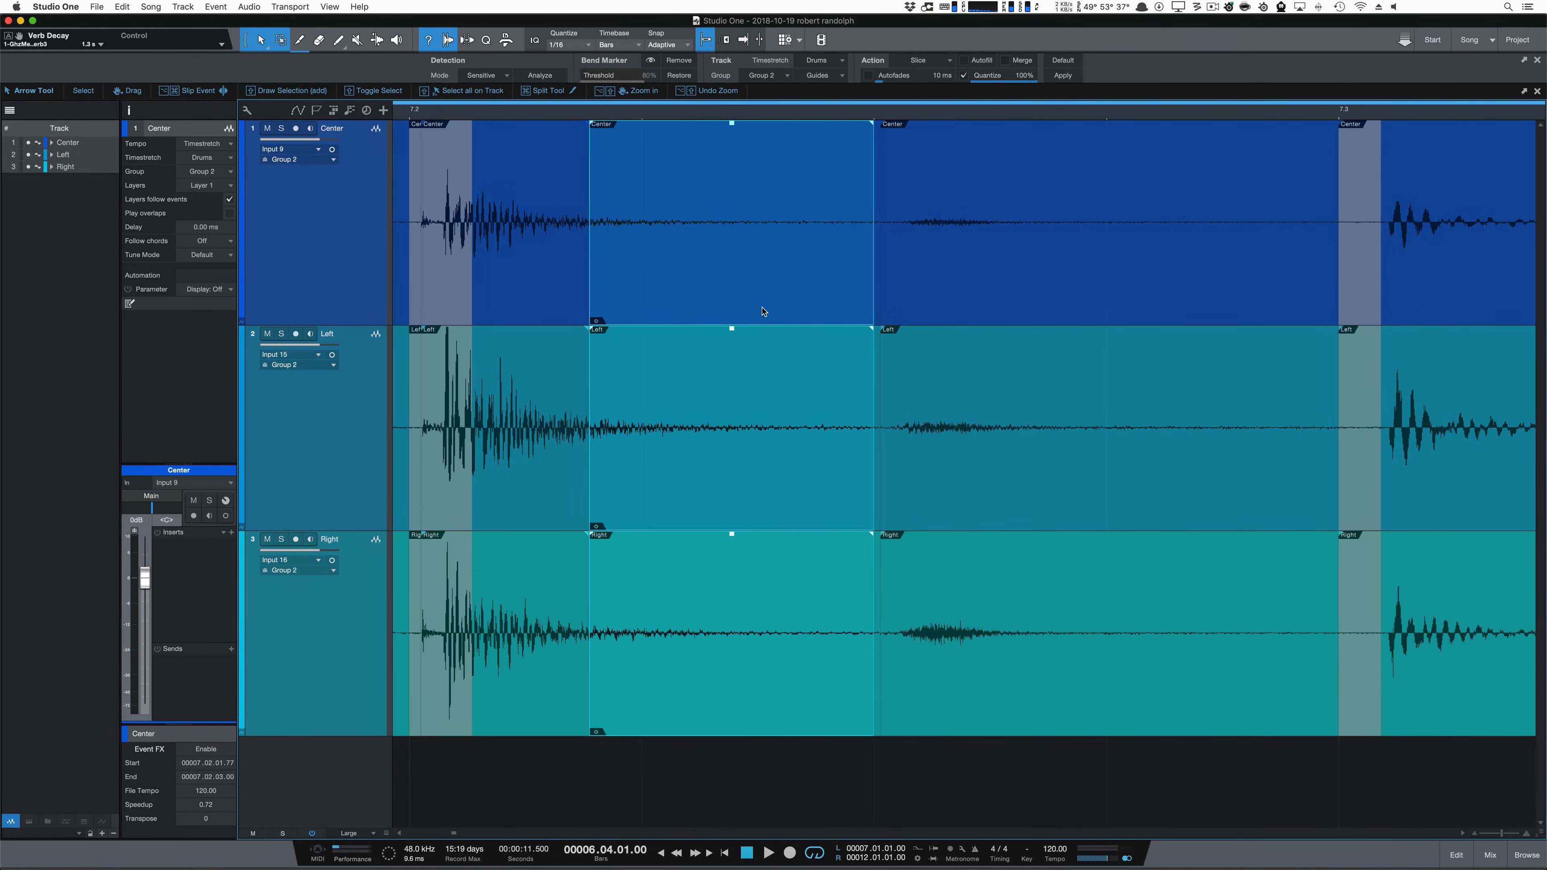
Step: Split the slices after beat 7.4 in their decay at 7.04.02.33 and time-stretch the tails to 7.04.03.00 to close the gap
{"action": "scroll", "coordinate": [795, 301], "scroll_direction": "down", "scroll_amount": 5}
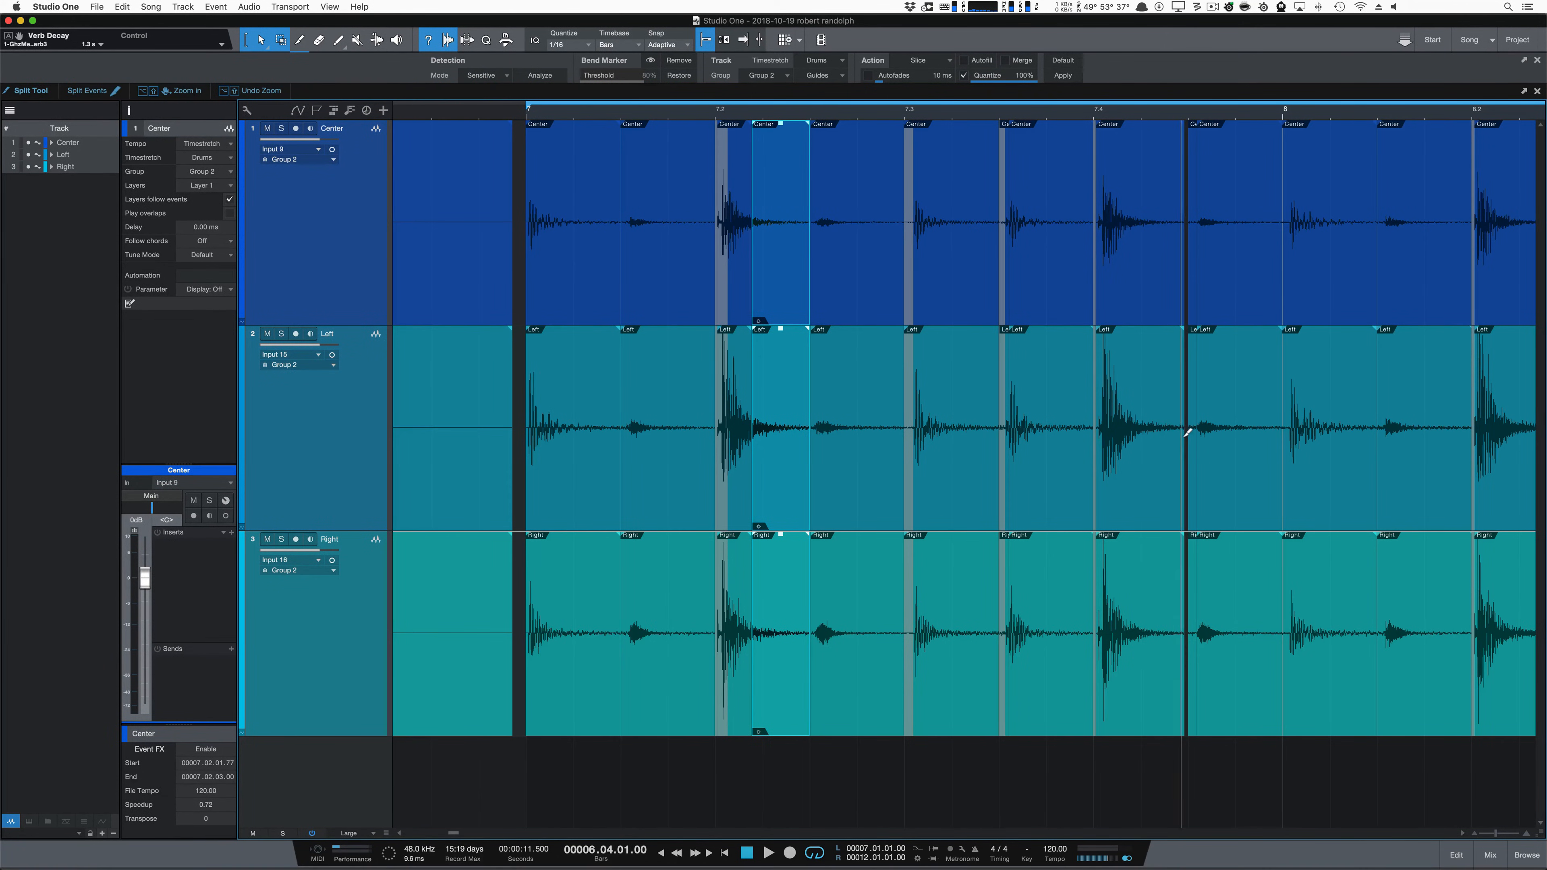
{"action": "scroll", "coordinate": [1188, 432], "scroll_direction": "up", "scroll_amount": 4}
{"action": "scroll", "coordinate": [1188, 433], "scroll_direction": "up", "scroll_amount": 4}
{"action": "key", "text": "3"}
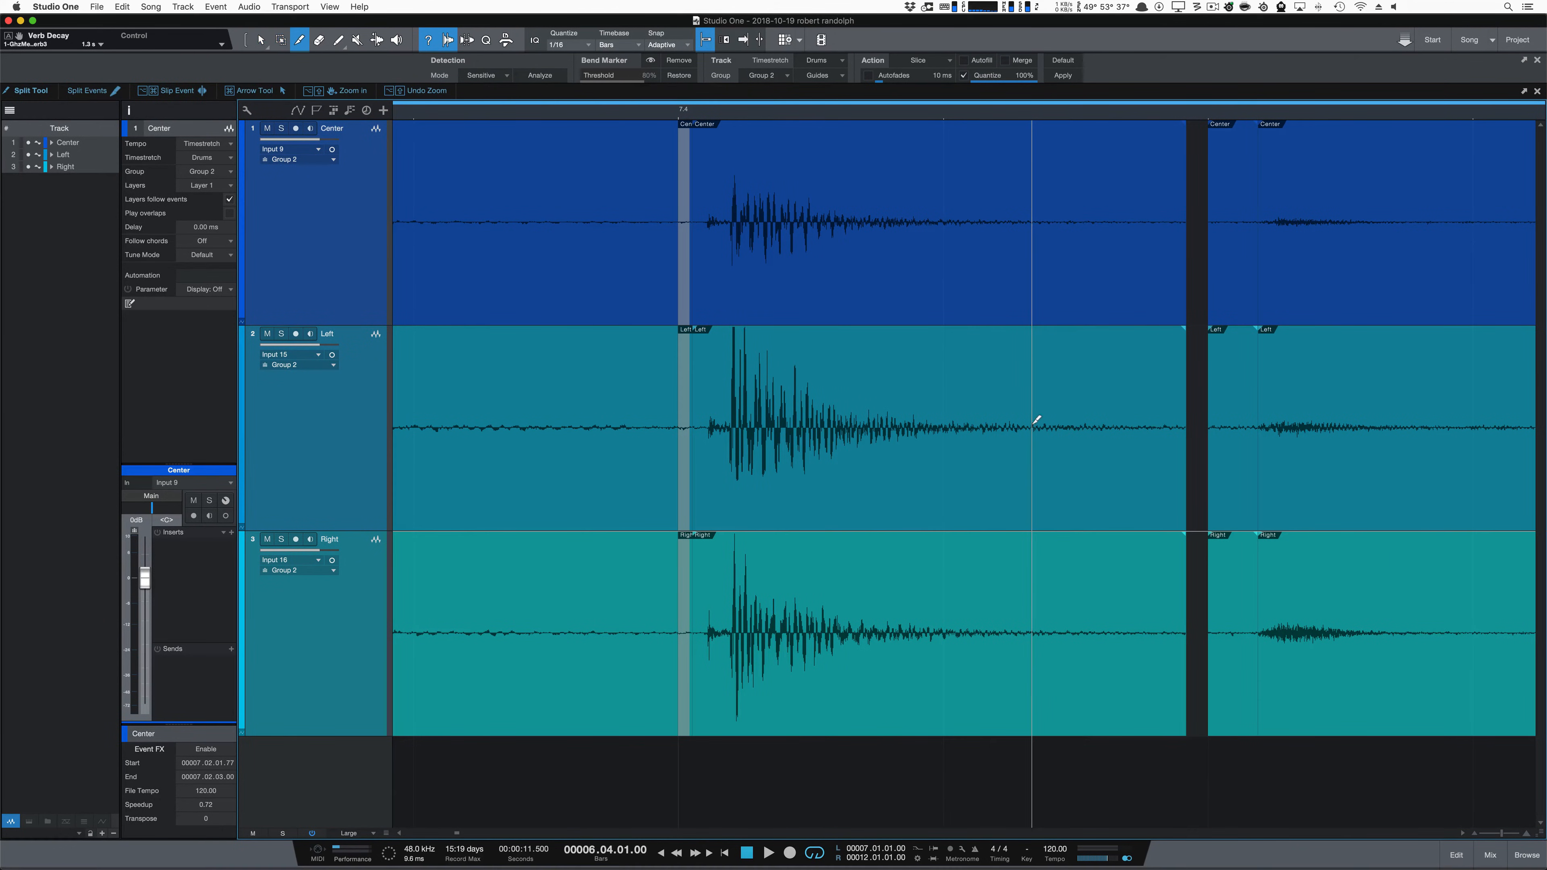
{"action": "left_click", "coordinate": [1031, 424]}
{"action": "key", "text": "1"}
{"action": "left_click_drag", "start_coordinate": [1186, 466], "coordinate": [1205, 469]}
Step: Split the slices after beat 8.2 in their decay at 8.02.01.83 and time-stretch the tails up to the next slices
{"action": "scroll", "coordinate": [1068, 442], "scroll_direction": "down", "scroll_amount": 8}
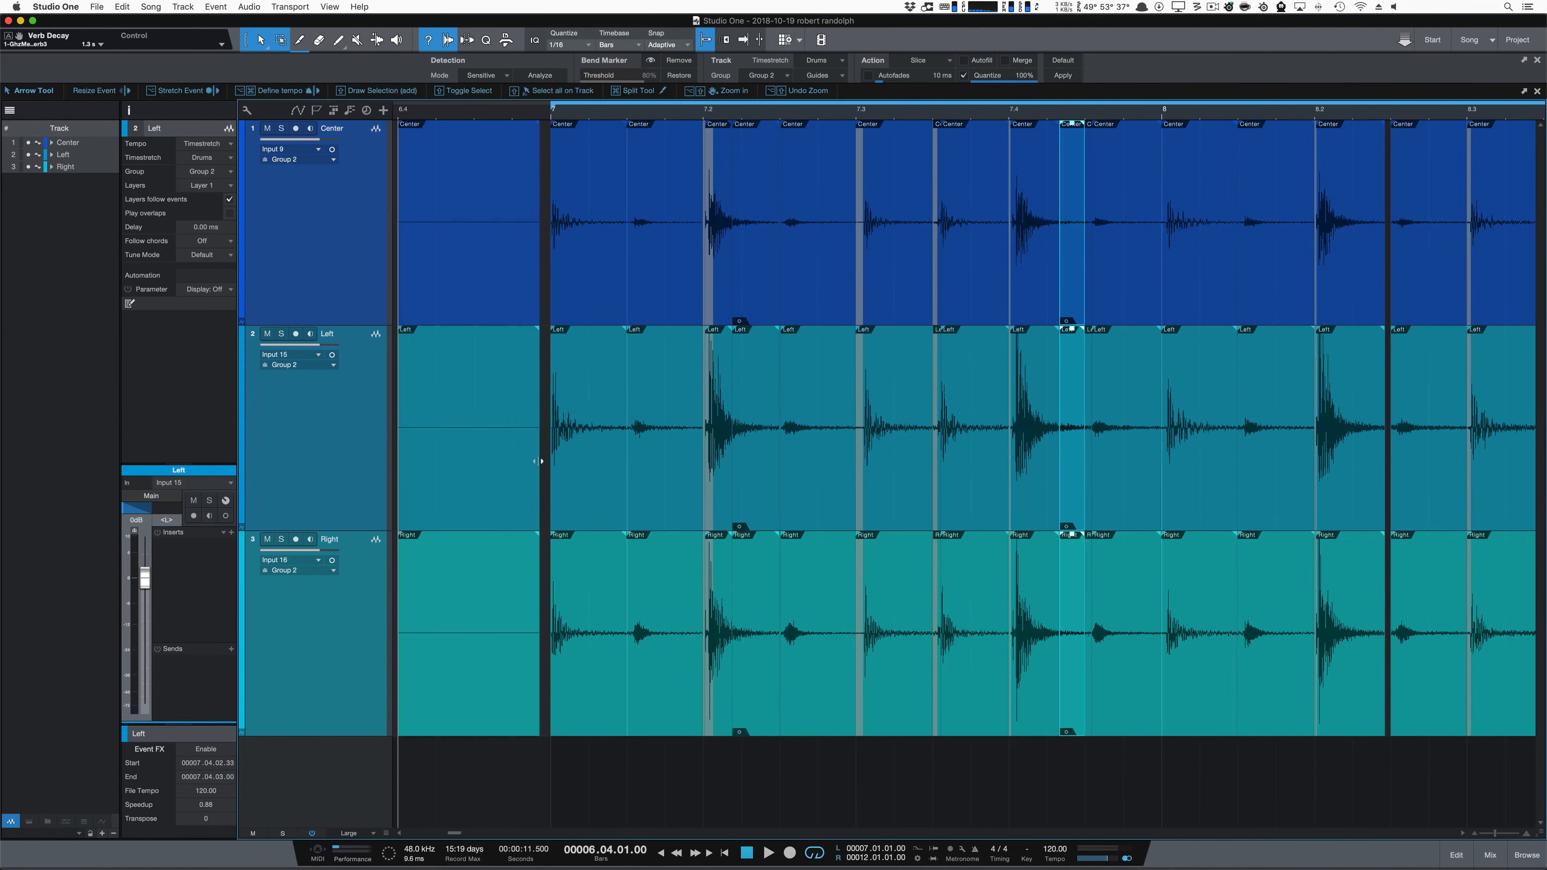
{"action": "key", "text": "3"}
{"action": "scroll", "coordinate": [1391, 488], "scroll_direction": "up", "scroll_amount": 6}
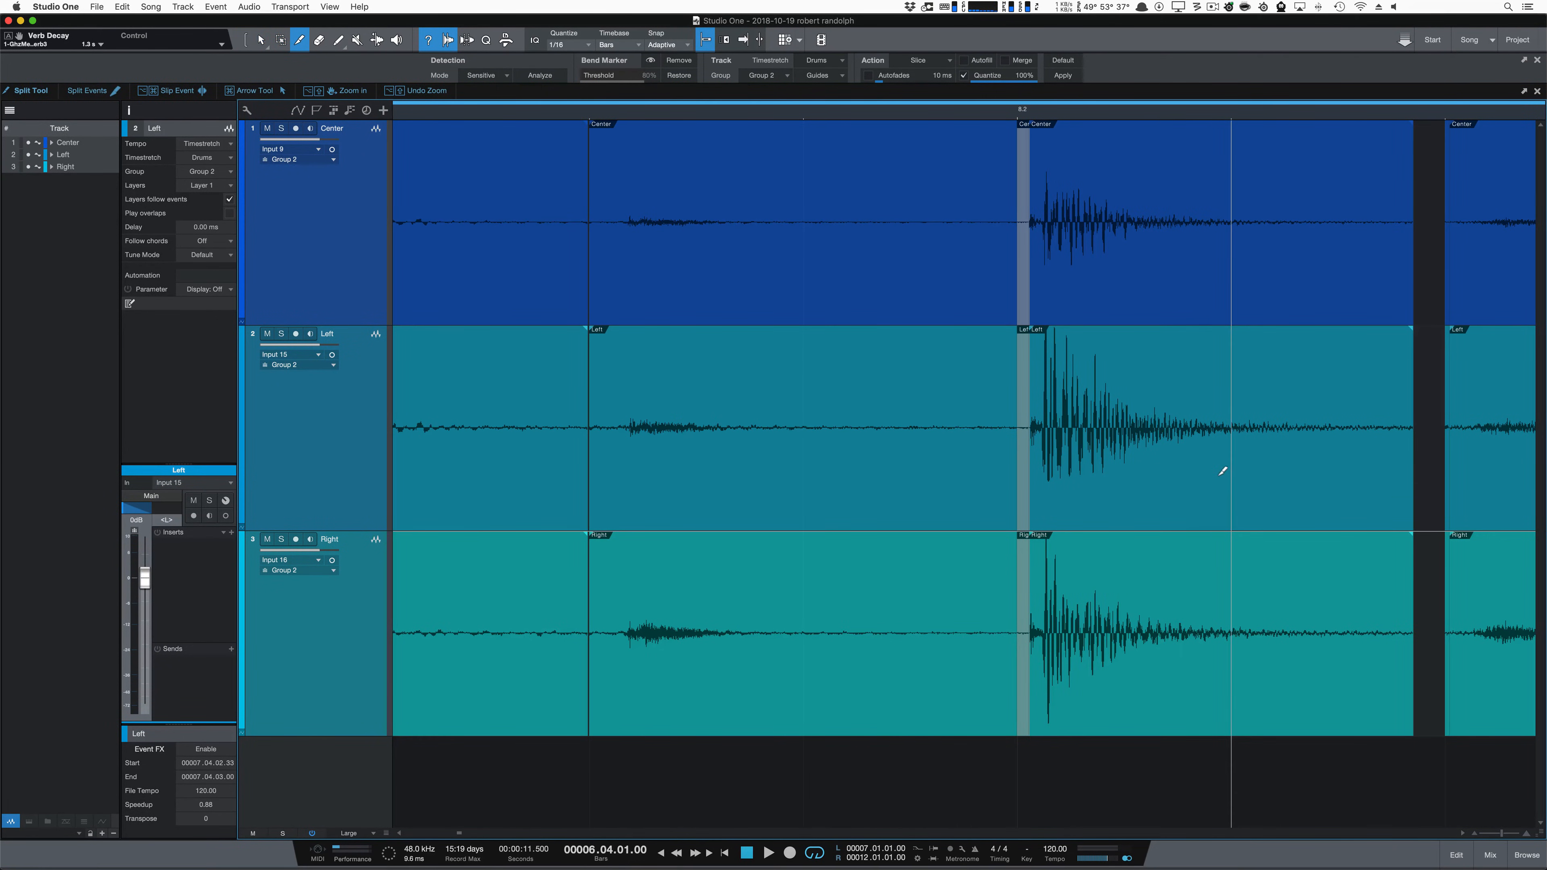
{"action": "left_click", "coordinate": [1196, 460]}
{"action": "key", "text": "1"}
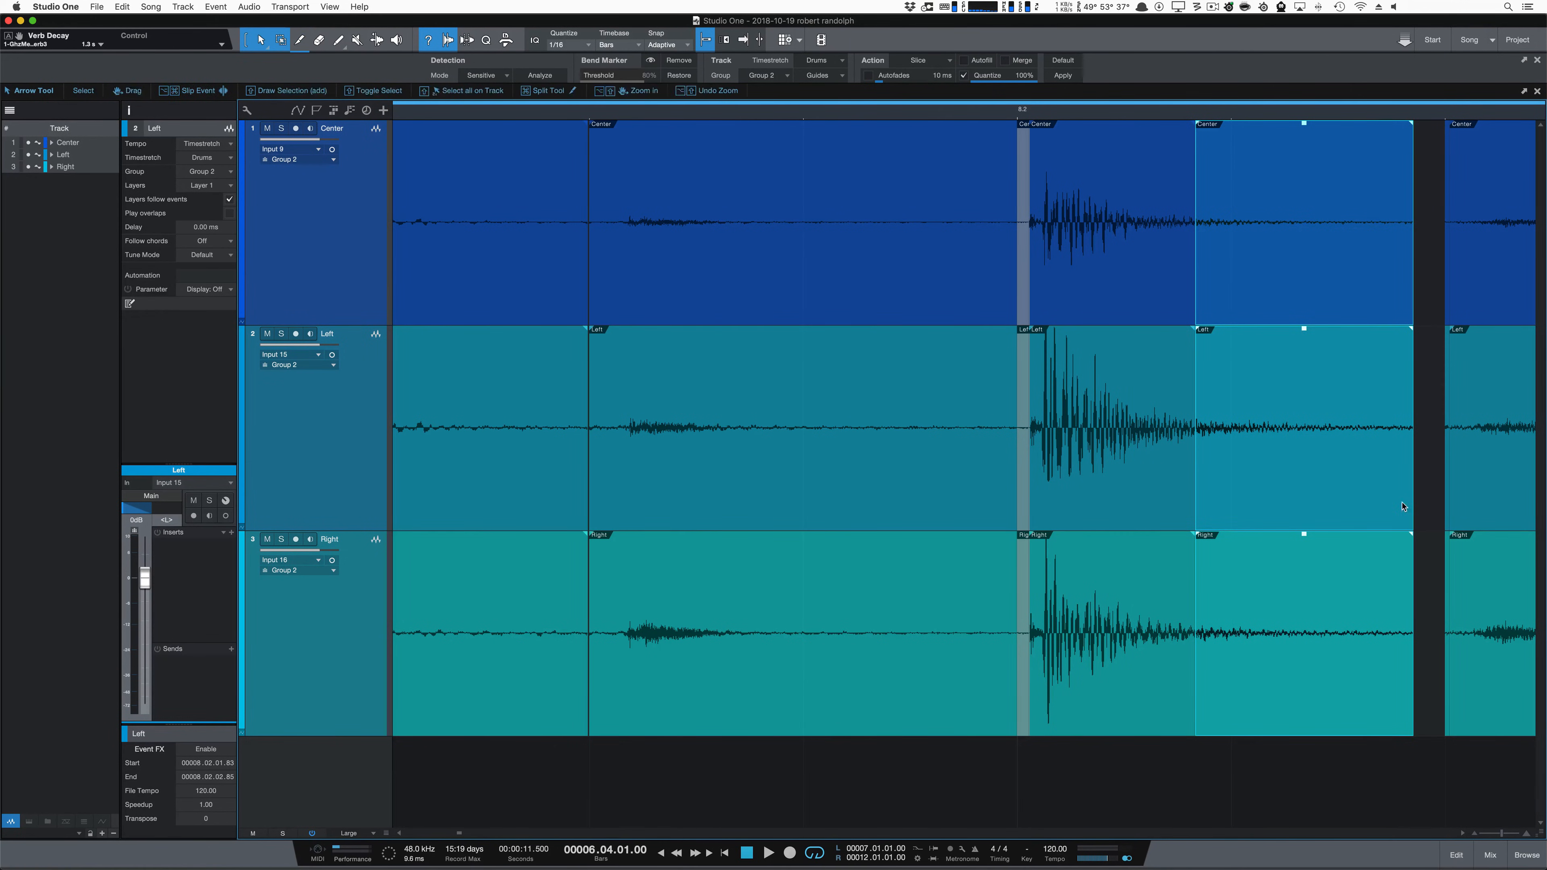
{"action": "left_click_drag", "start_coordinate": [1414, 503], "coordinate": [1444, 506]}
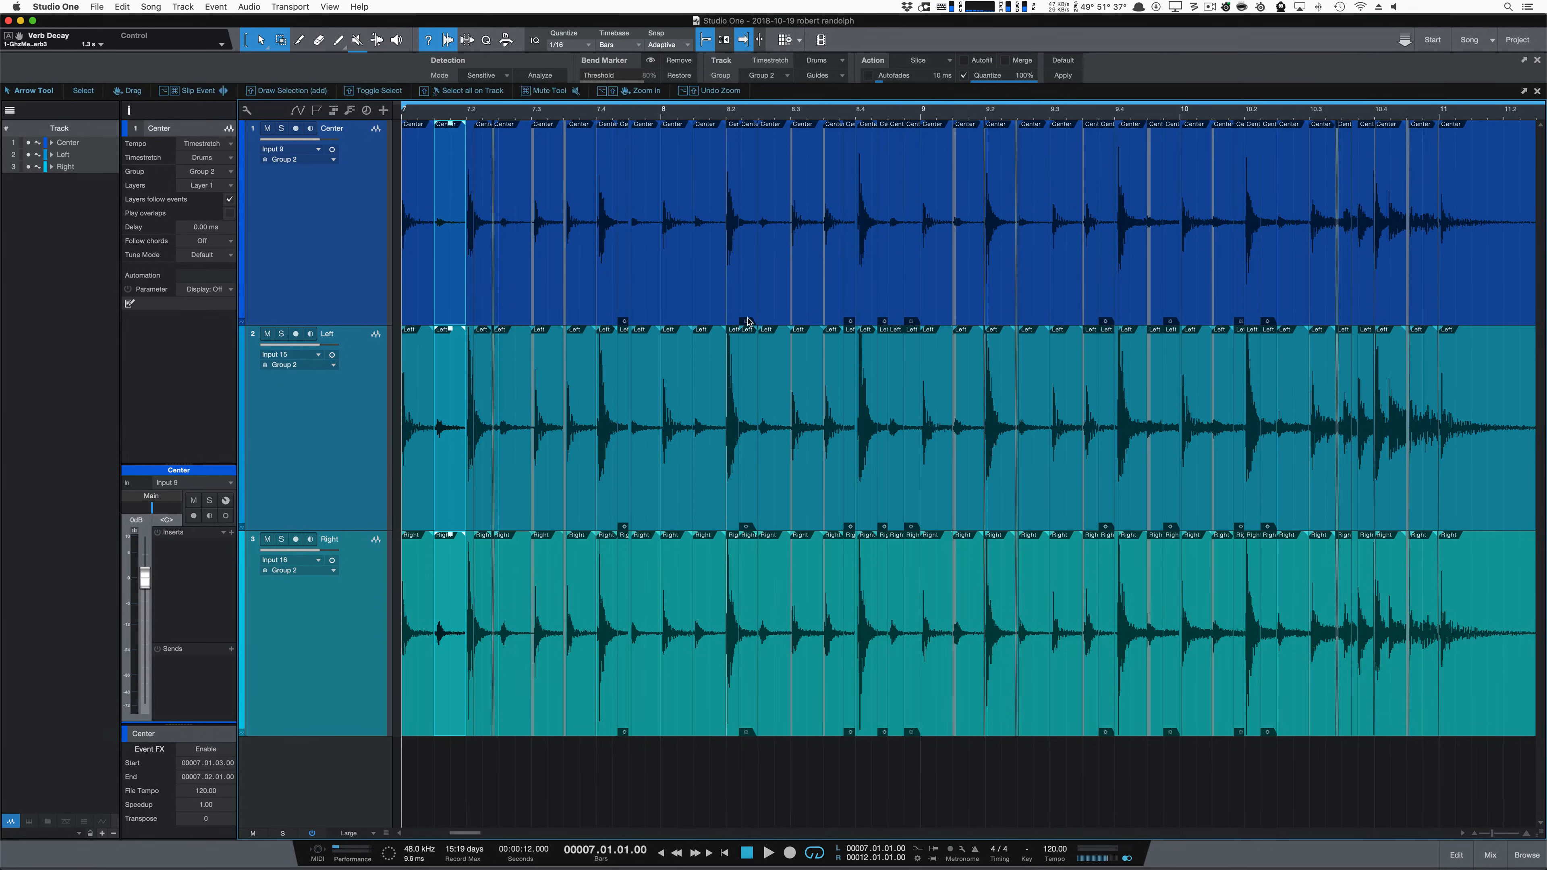
Step: Play the quantized drums with the stretched tails from bar 7 to just past bar 11
{"action": "key", "text": "space"}
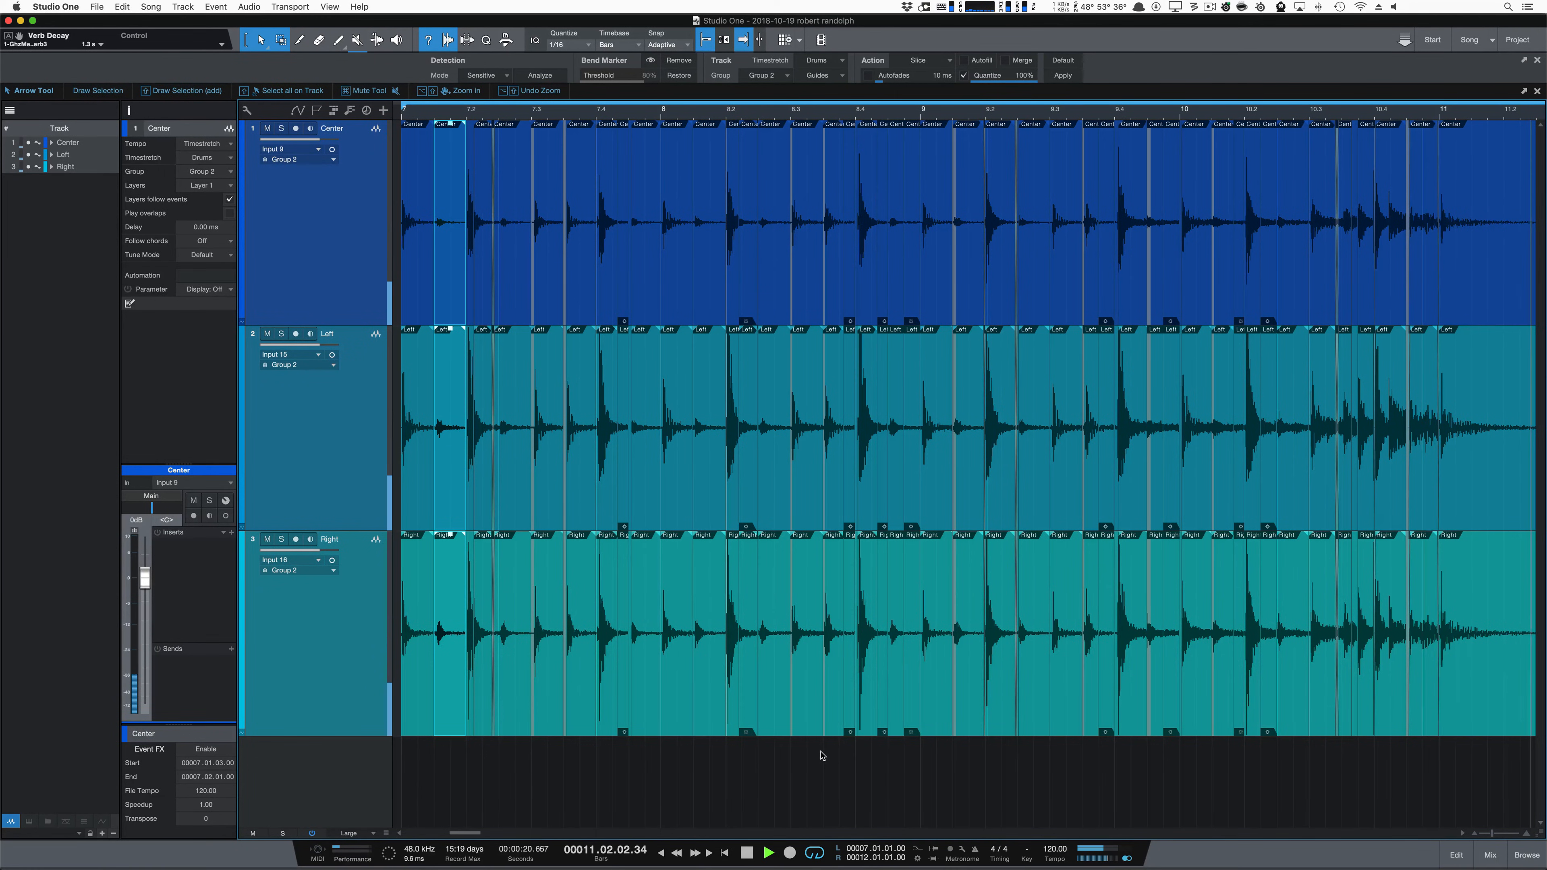
{"action": "key", "text": "space"}
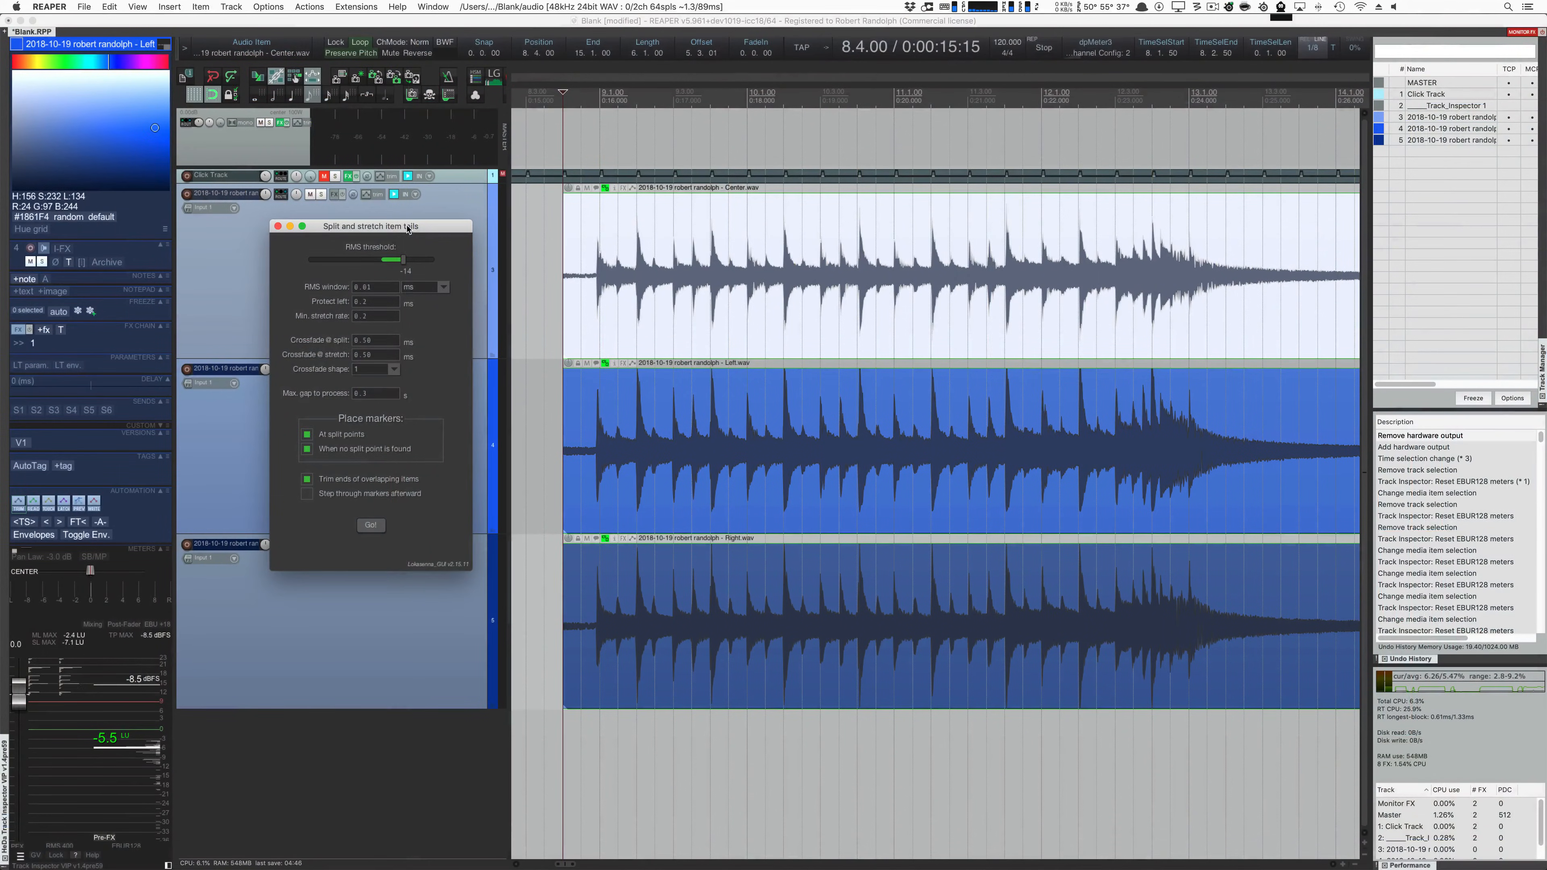
Step: Switch to REAPER and dynamically split the selected and grouped drum items at transients and gate openings
{"action": "left_click", "coordinate": [637, 312]}
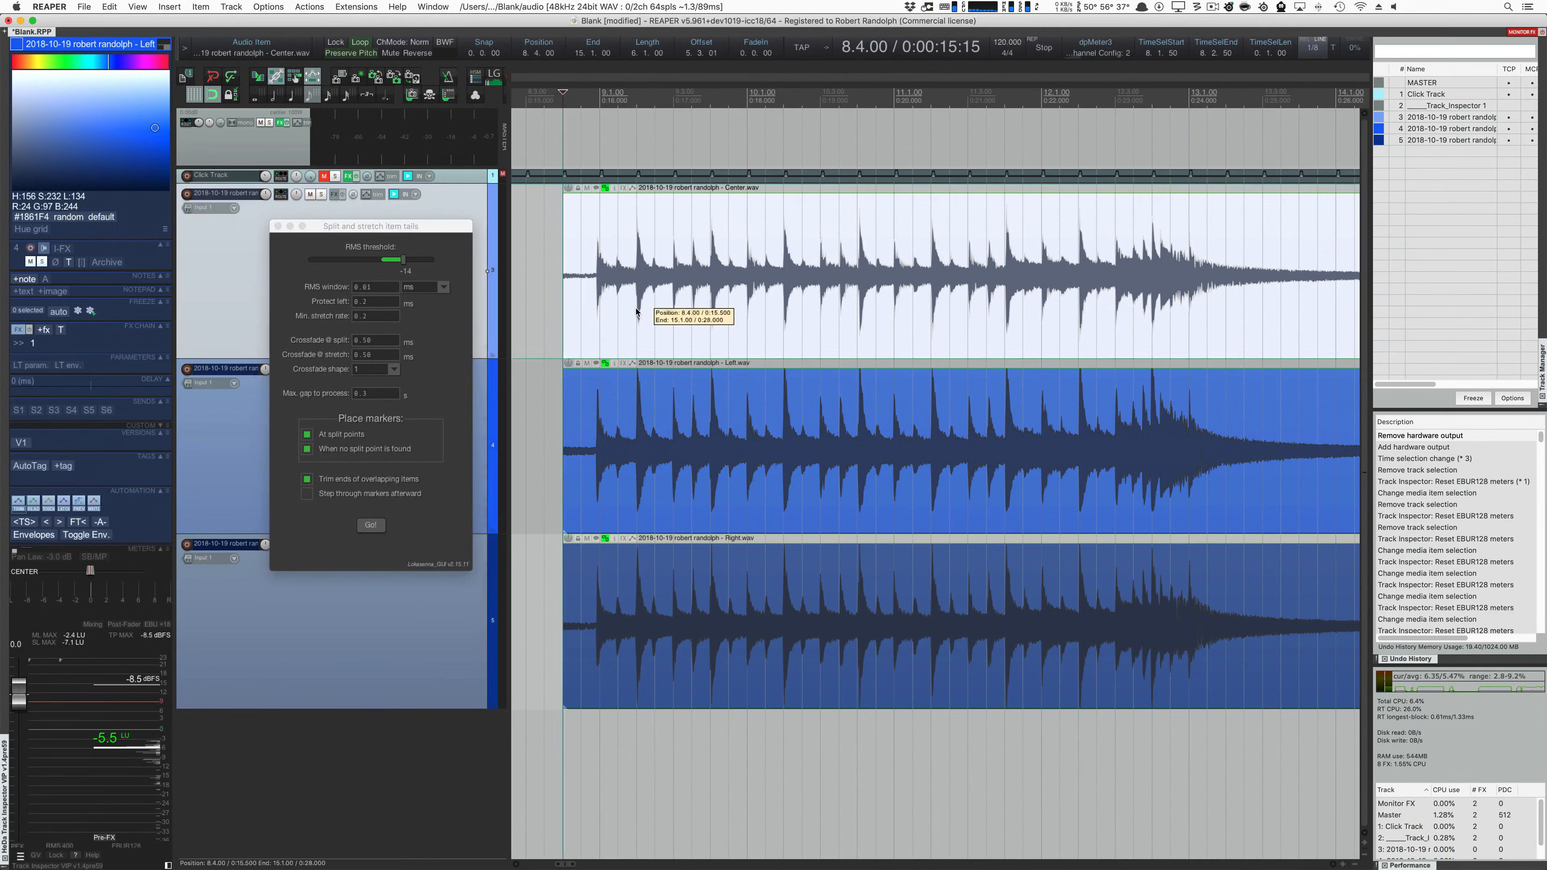
{"action": "key", "text": "d"}
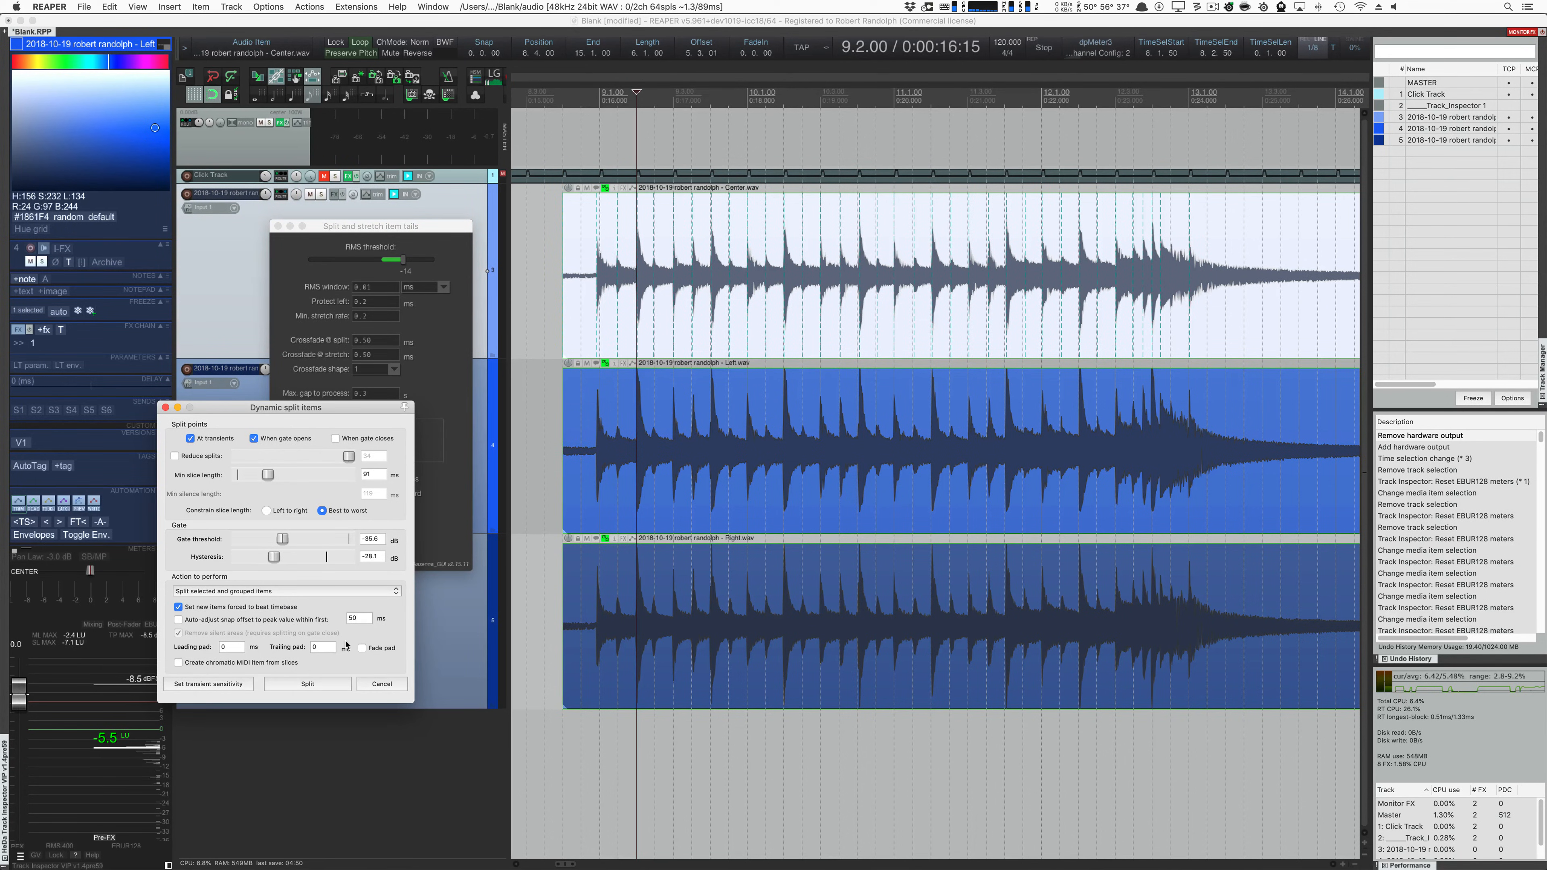
{"action": "left_click", "coordinate": [318, 683]}
Step: Quantize the slices on all three drum tracks and fill the gaps by splitting and stretching item tails at RMS threshold -14
{"action": "left_click_drag", "start_coordinate": [1277, 747], "coordinate": [568, 294]}
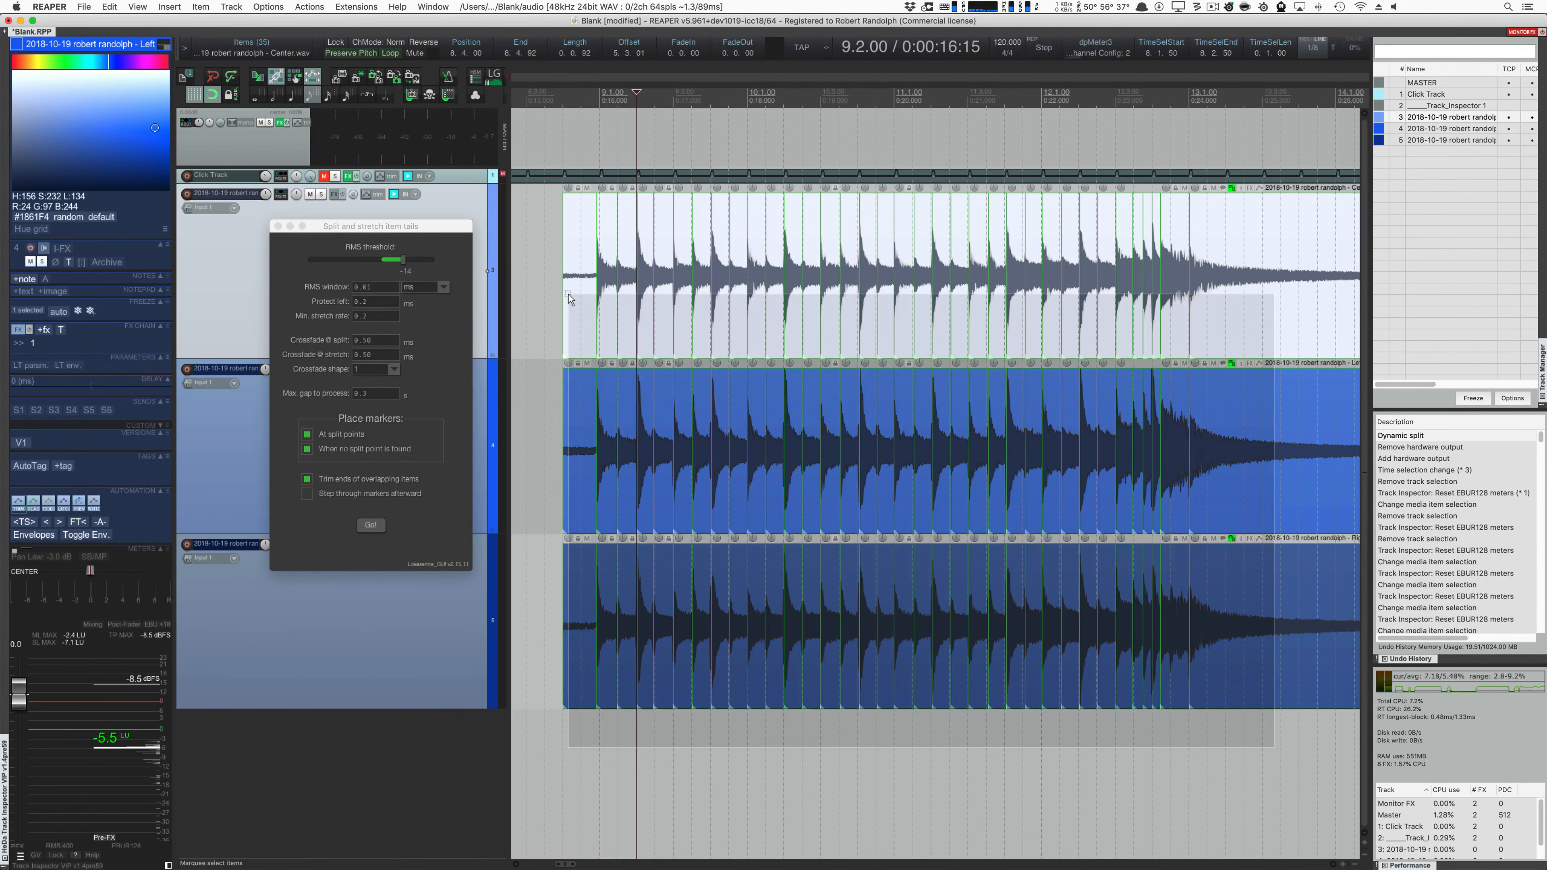
{"action": "key", "text": "q"}
{"action": "left_click", "coordinate": [822, 308]}
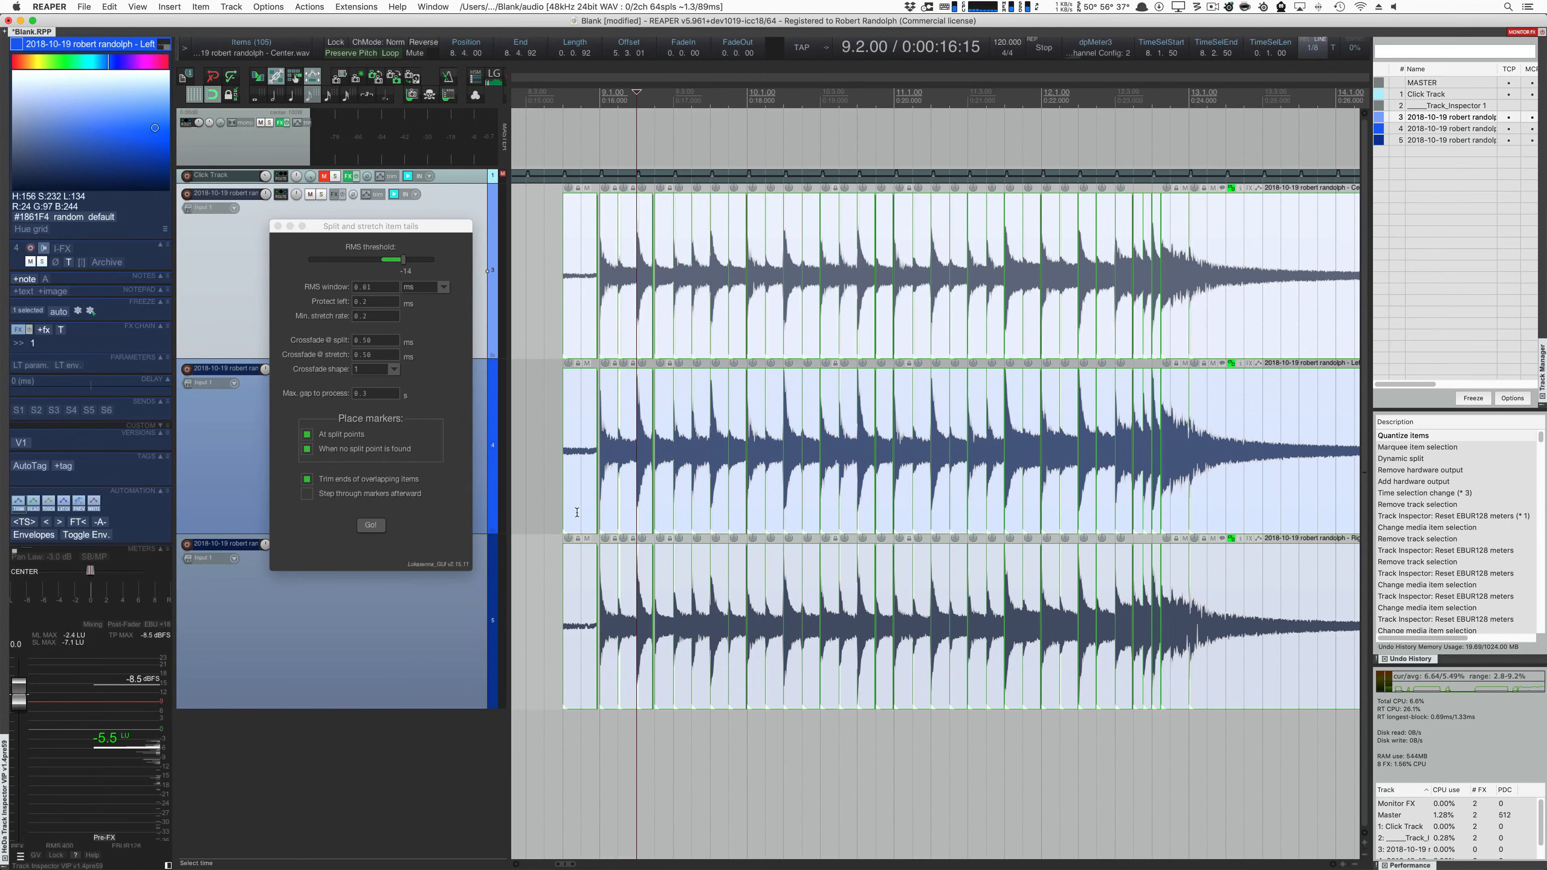
{"action": "left_click", "coordinate": [393, 236]}
{"action": "left_click", "coordinate": [370, 525]}
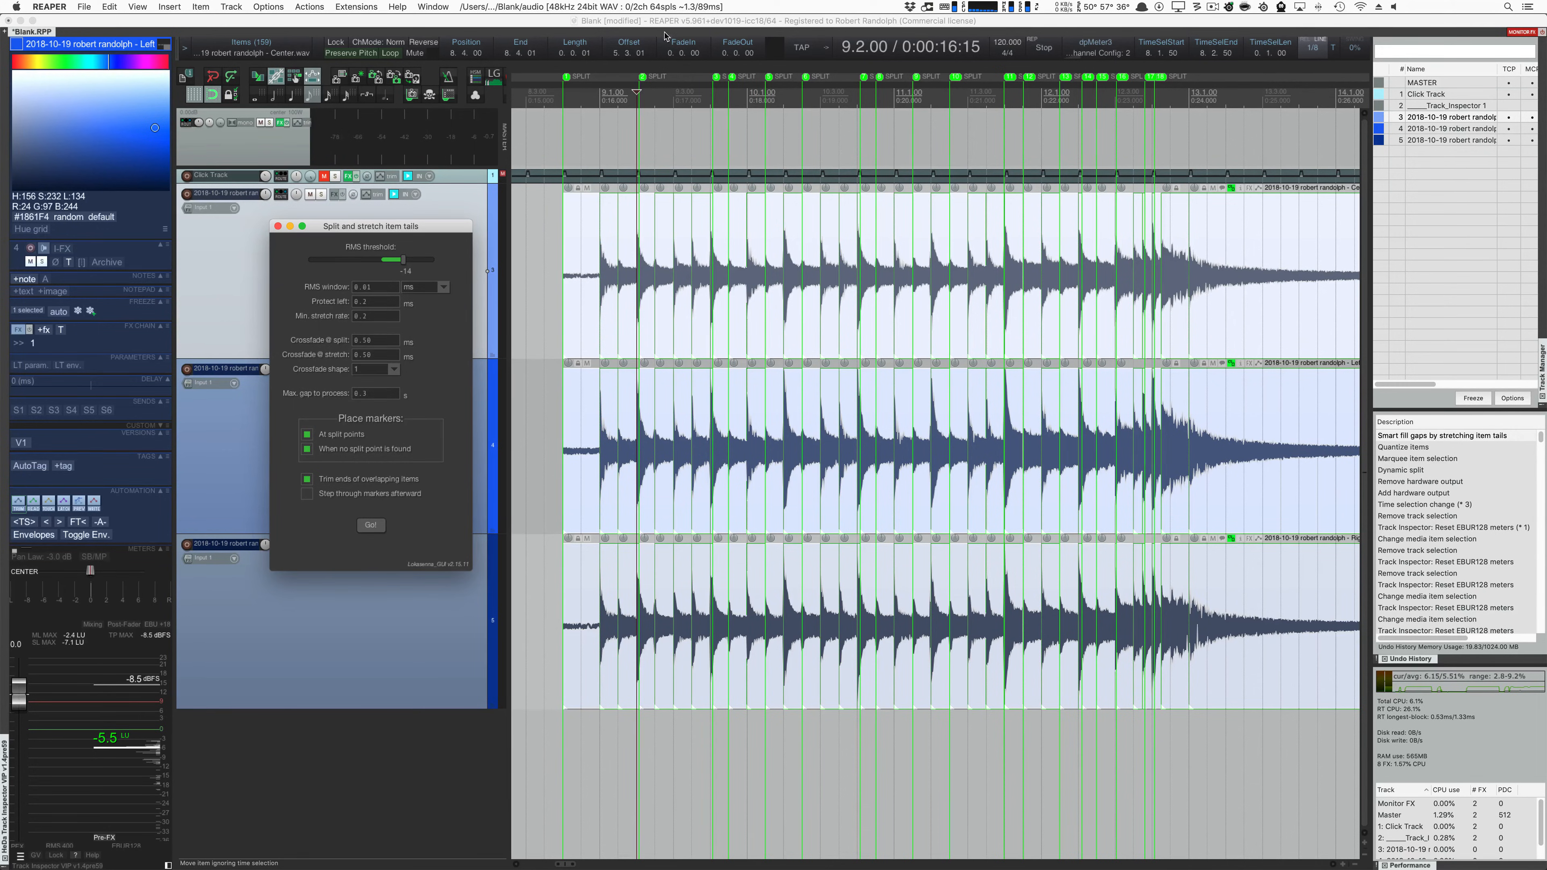
Step: Play the gap-filled drums from just before bar 9 to past bar 13
{"action": "left_click", "coordinate": [544, 95]}
{"action": "key", "text": "space"}
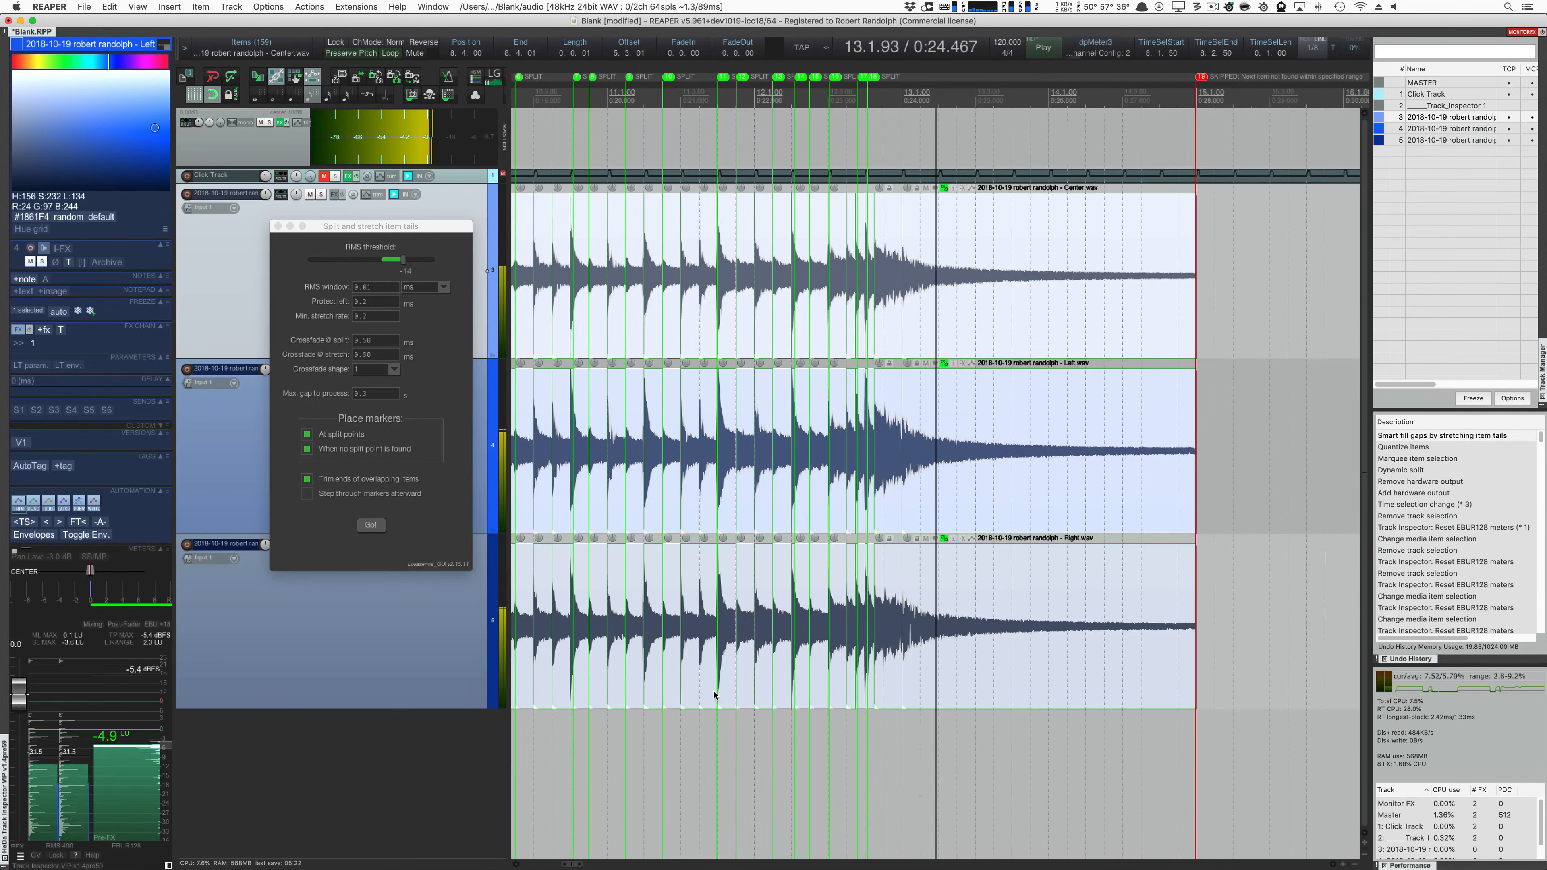
{"action": "key", "text": "space"}
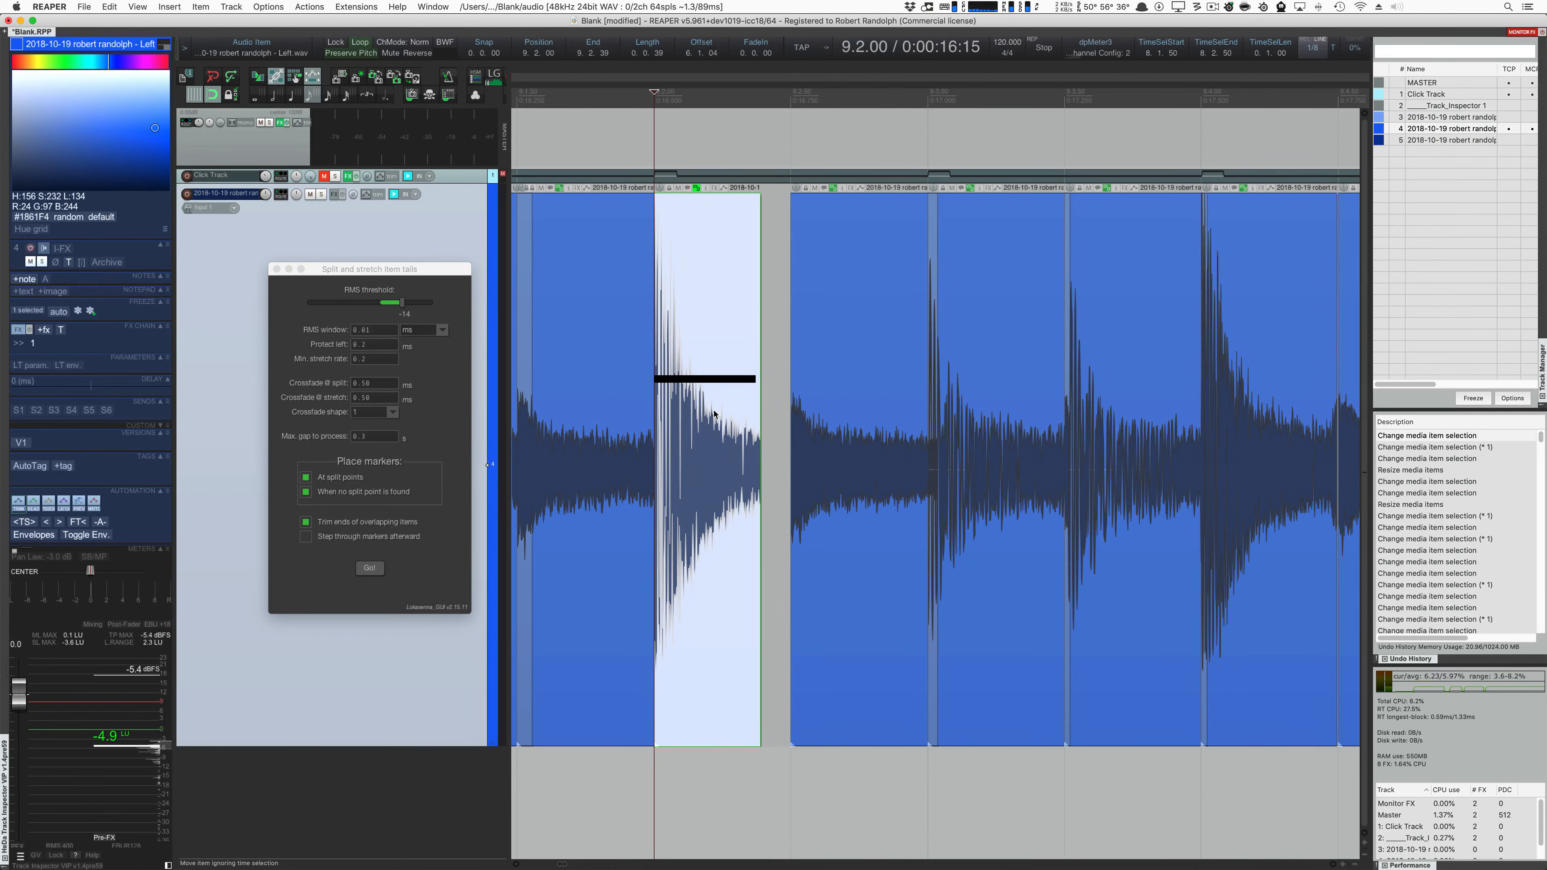
Step: Select the left-track slices around the gap after beat 9.2, split and stretch the tail at RMS threshold -14, and select the stretched part
{"action": "left_click", "coordinate": [437, 401]}
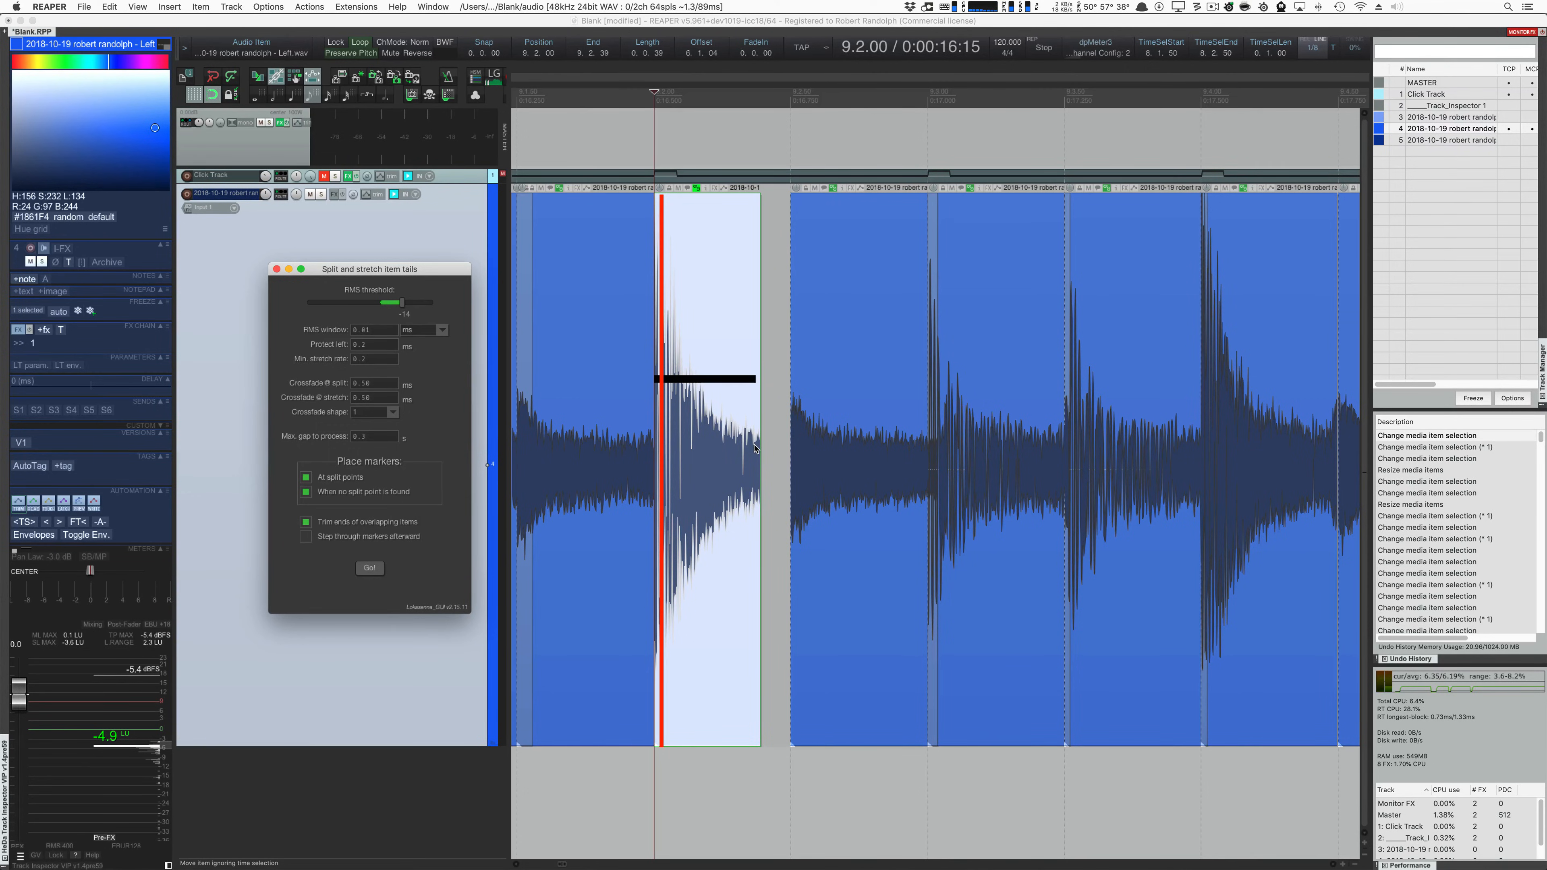
{"action": "left_click", "coordinate": [822, 445], "text": "shift"}
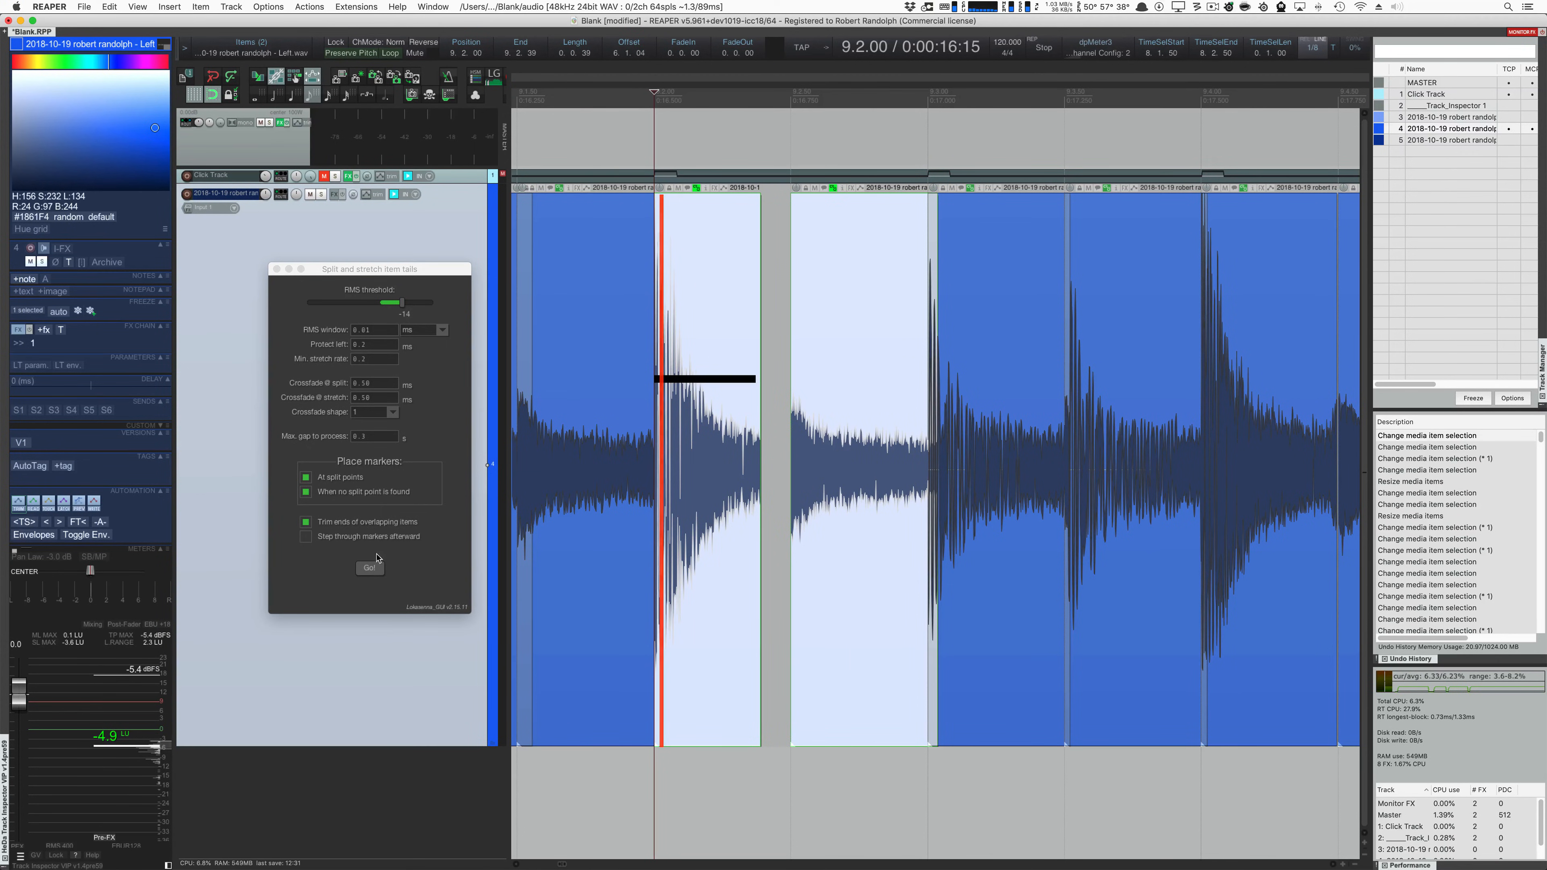
{"action": "left_click", "coordinate": [371, 570]}
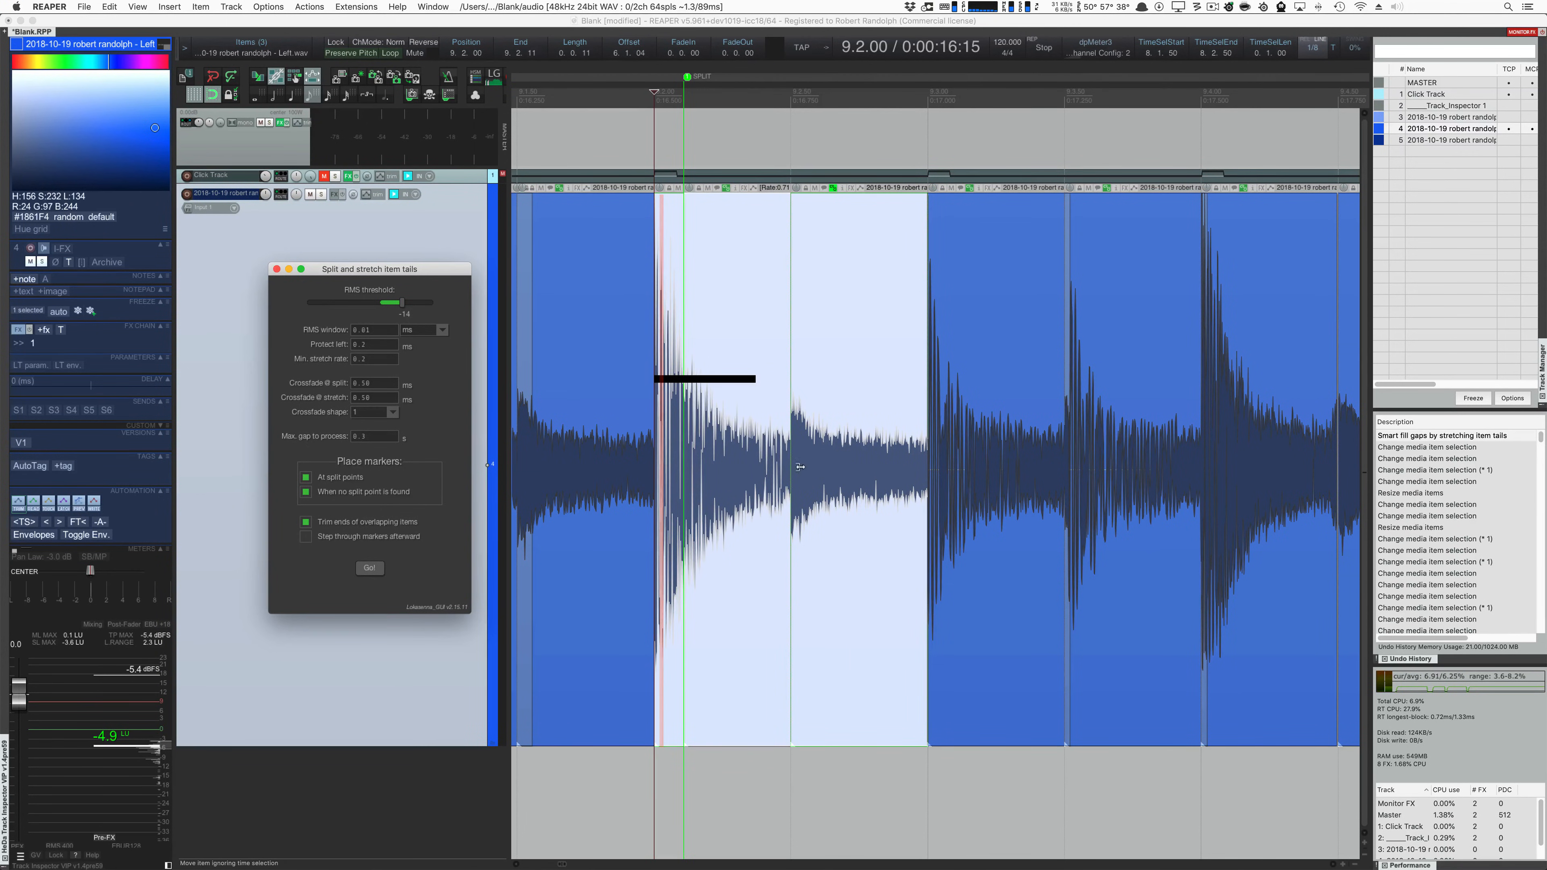
{"action": "left_click", "coordinate": [739, 478]}
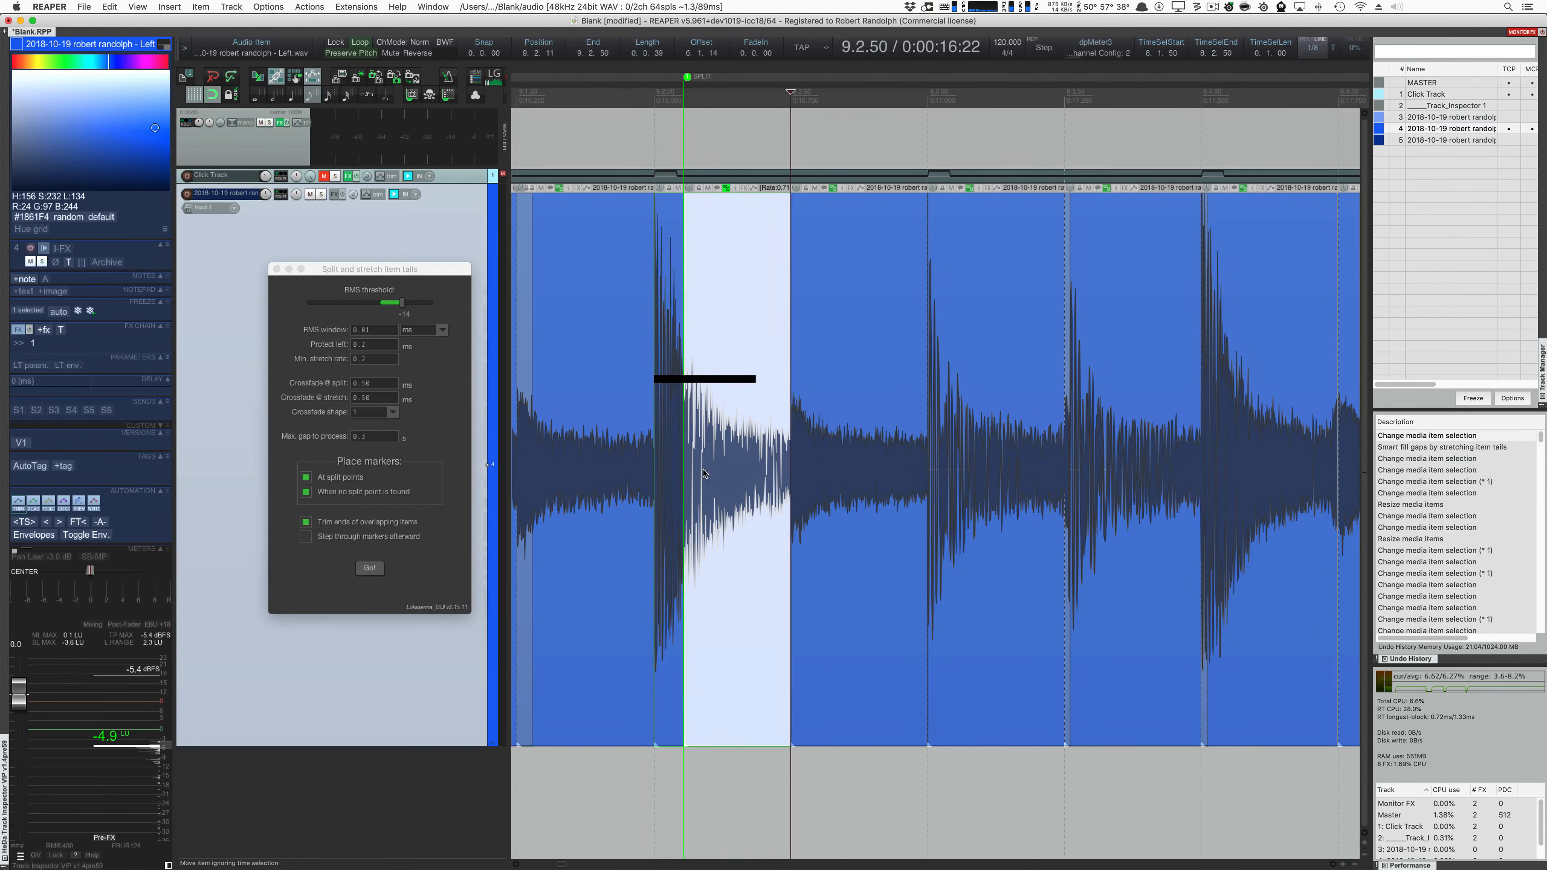